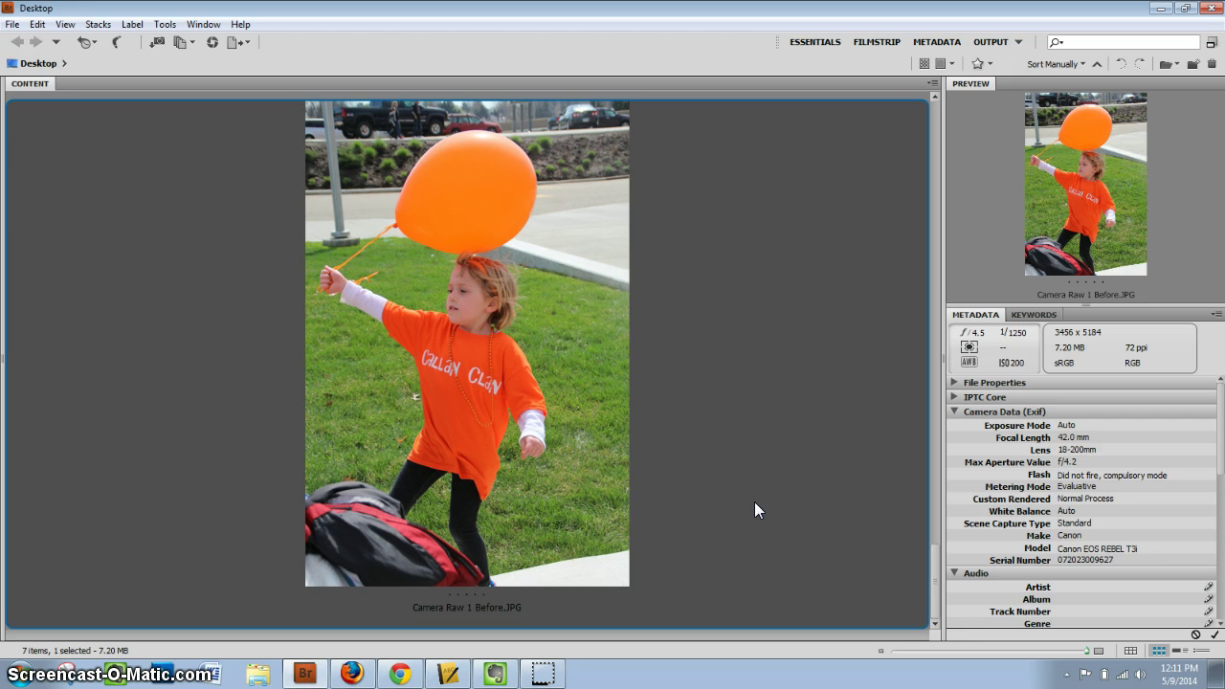
Open Camera Raw 1 Before.JPG in Camera Raw, save a Digital Negative copy to the Desktop as Camera Raw 1 After.dng, and close the original.
right_click(585, 391)
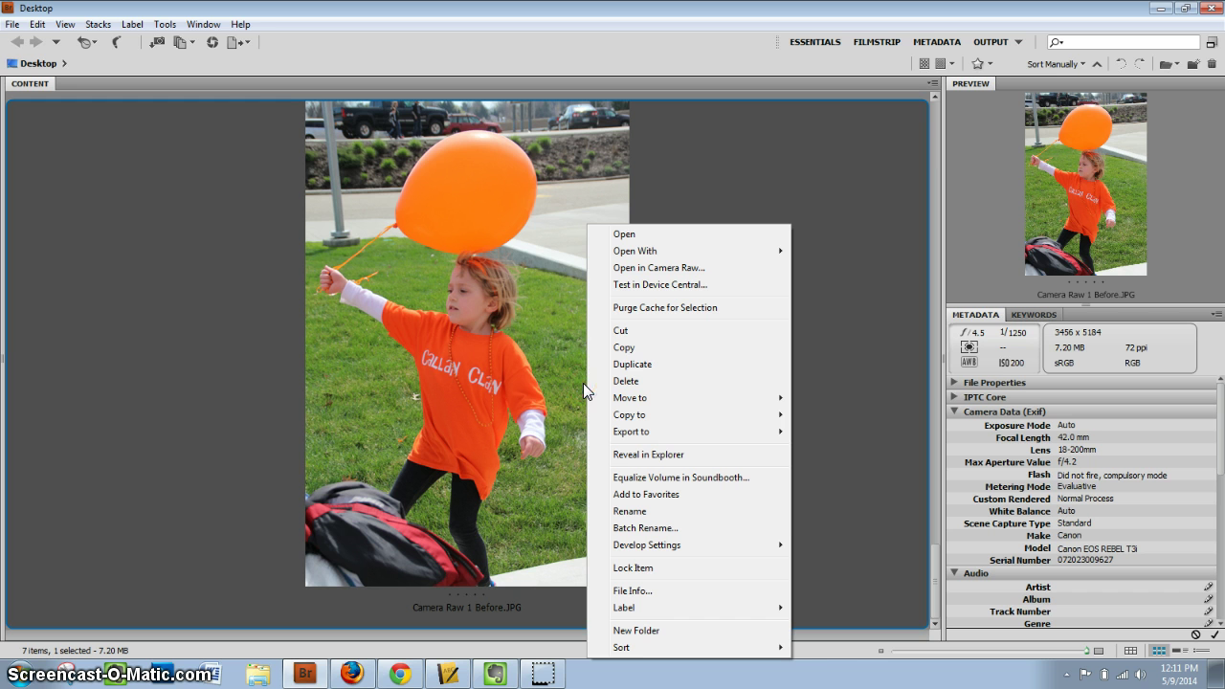
click(619, 270)
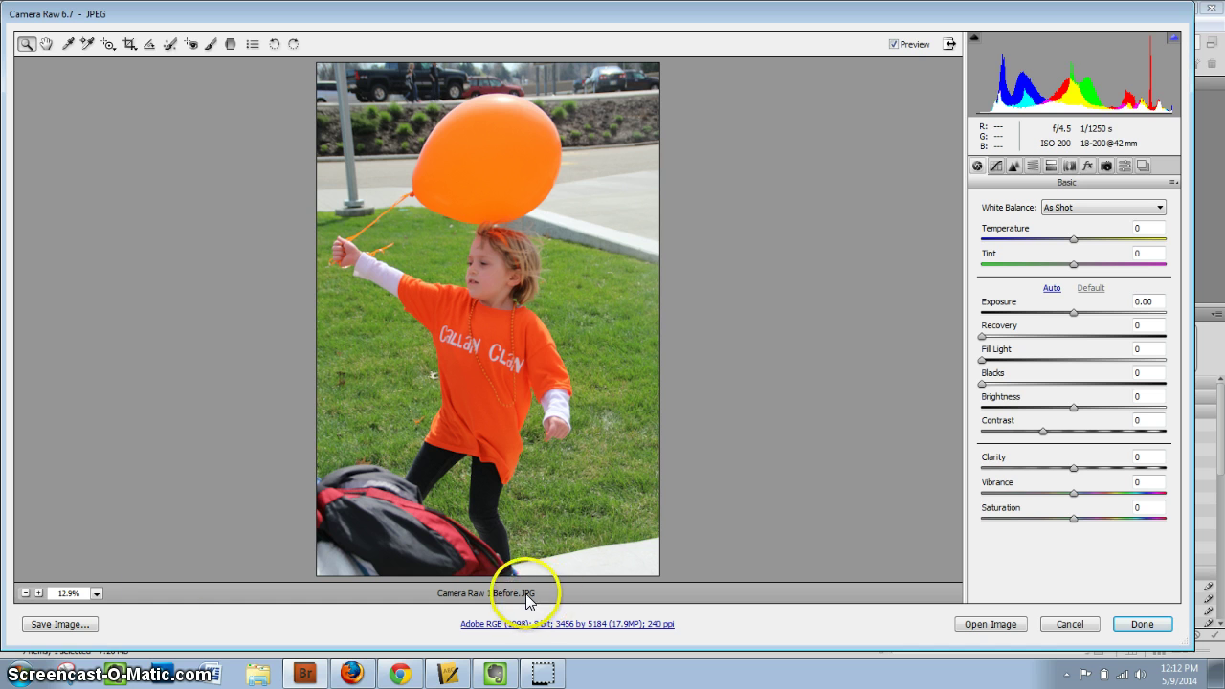
click(59, 624)
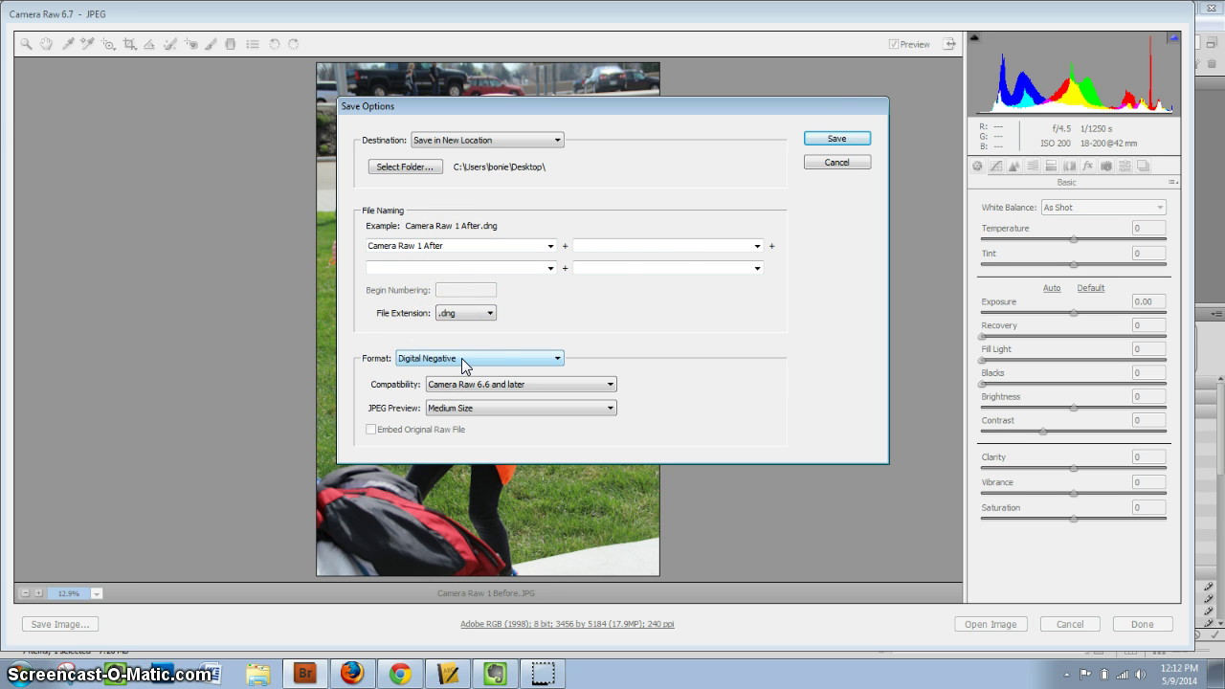
click(826, 140)
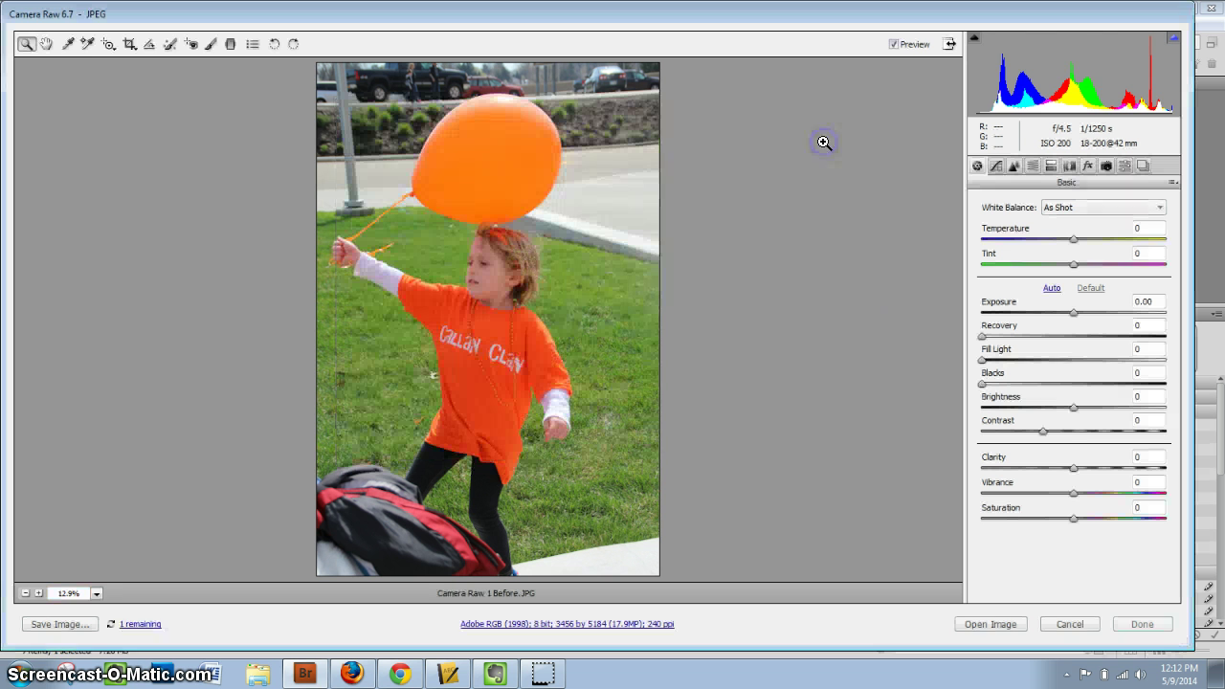
click(1060, 626)
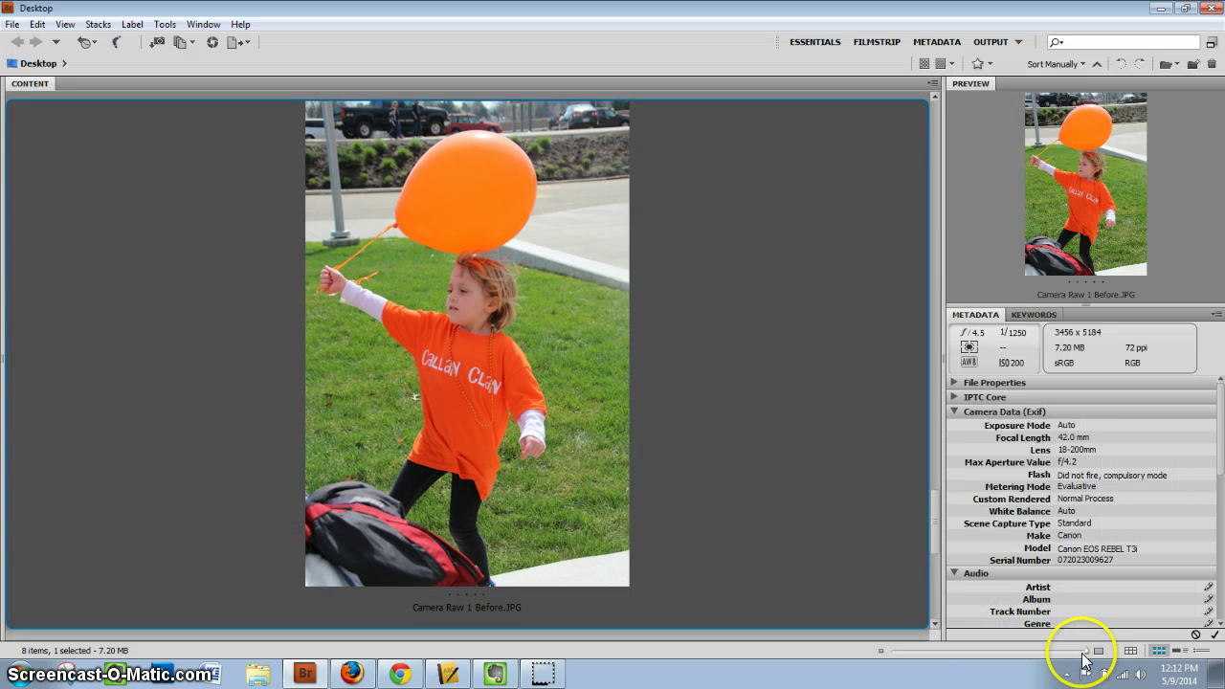
Open Camera Raw 1 After.dng from the Desktop folder in Camera Raw.
drag(1082, 657, 1054, 659)
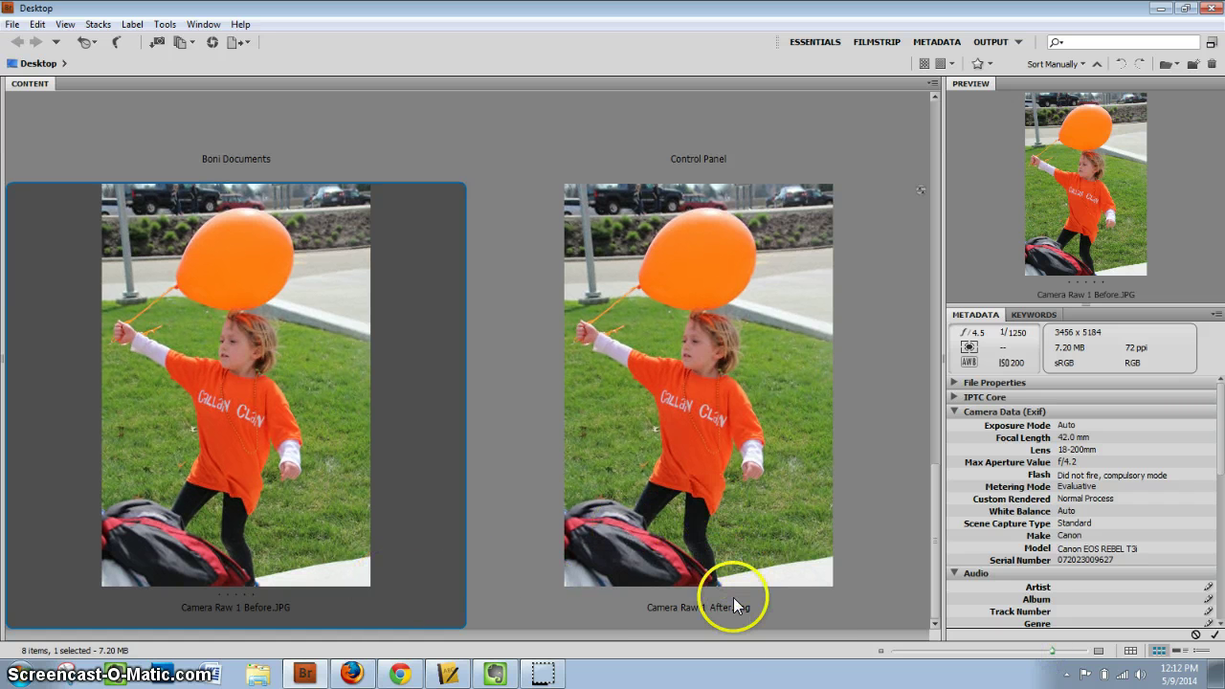
click(762, 516)
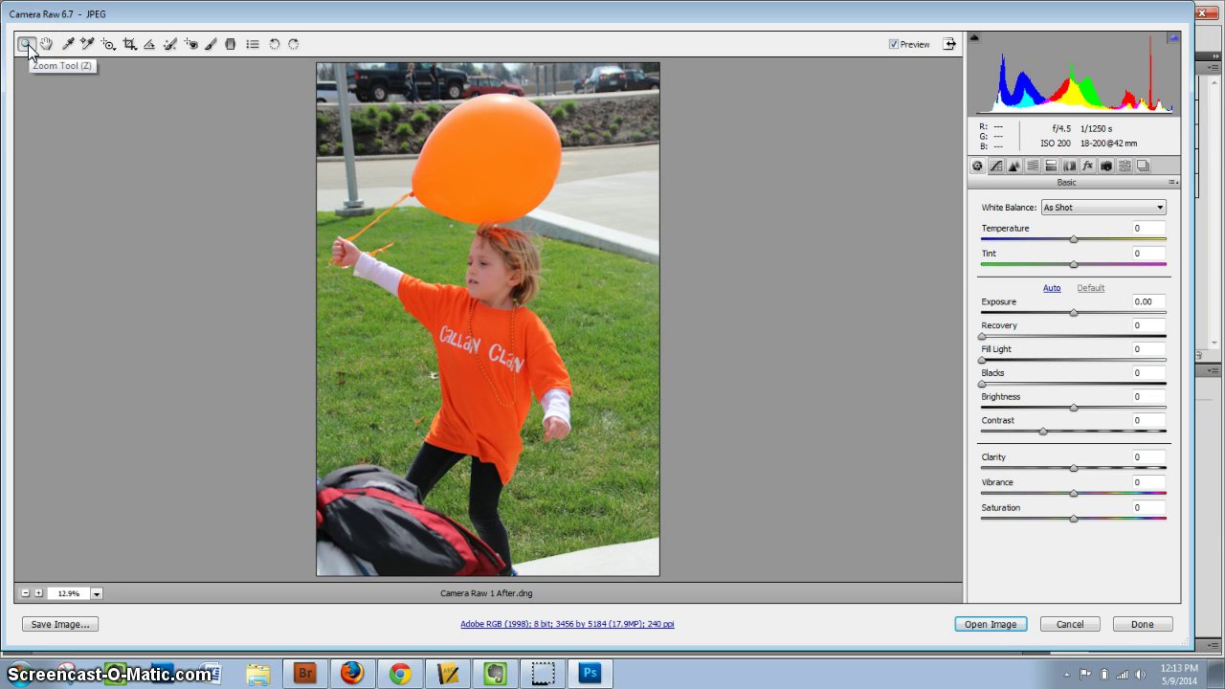
Inspect the photo at 100% magnification and fit the whole image back in view.
click(97, 593)
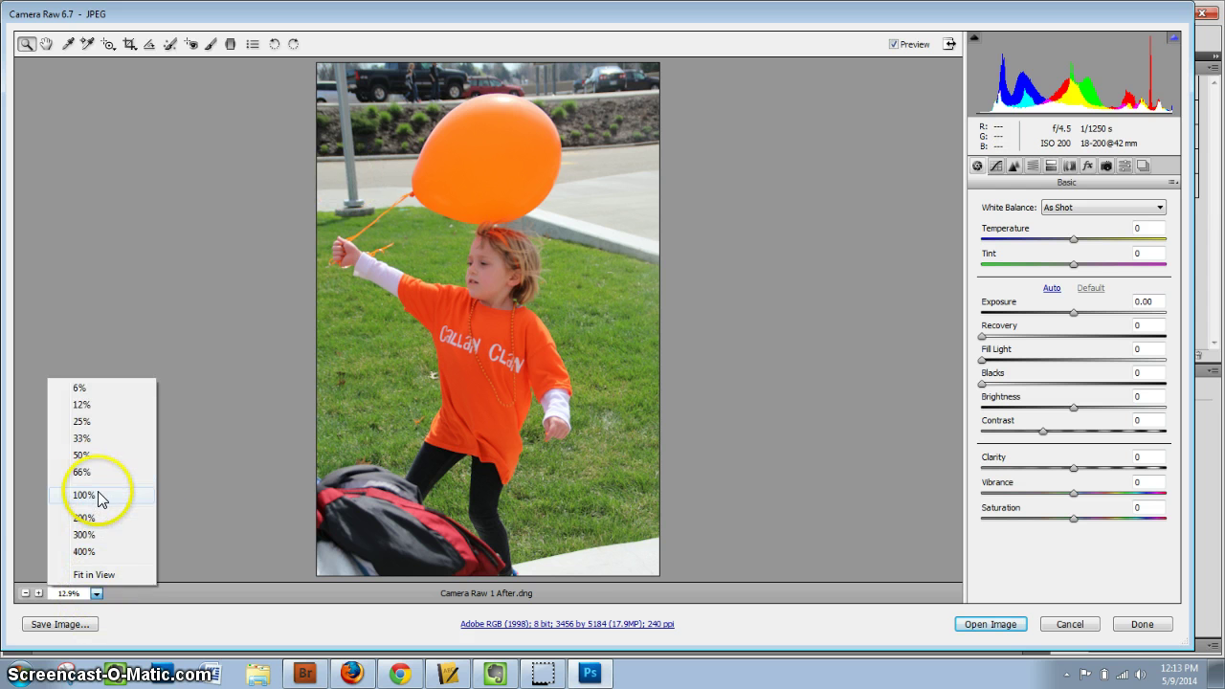
click(97, 492)
click(96, 593)
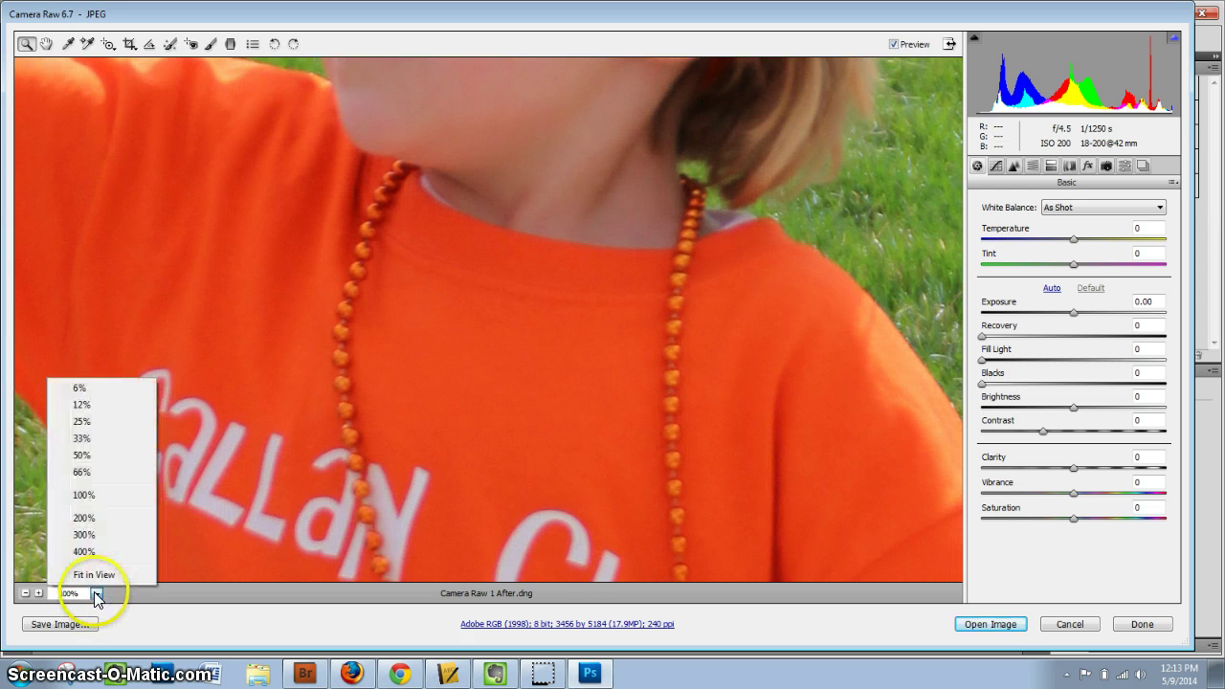
click(93, 576)
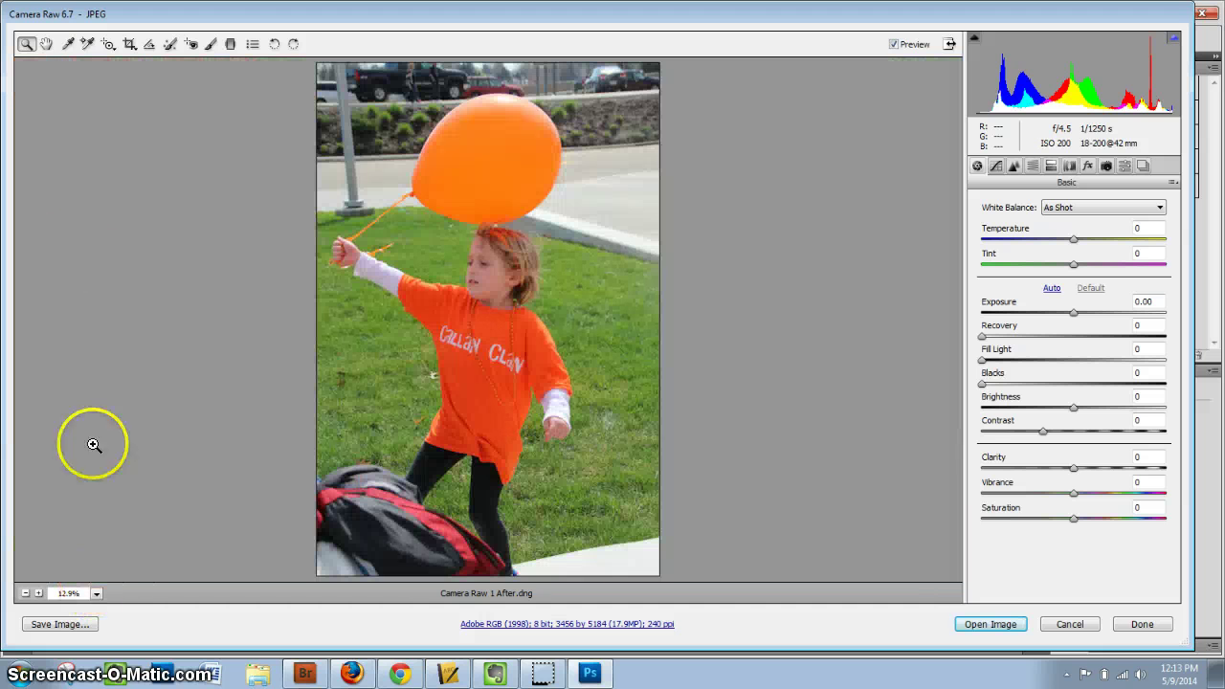
Examine the available image tools, including the Hand, White Balance, Color Sampler, Targeted Adjustment and Crop tools and the Adjustment Brush.
click(46, 44)
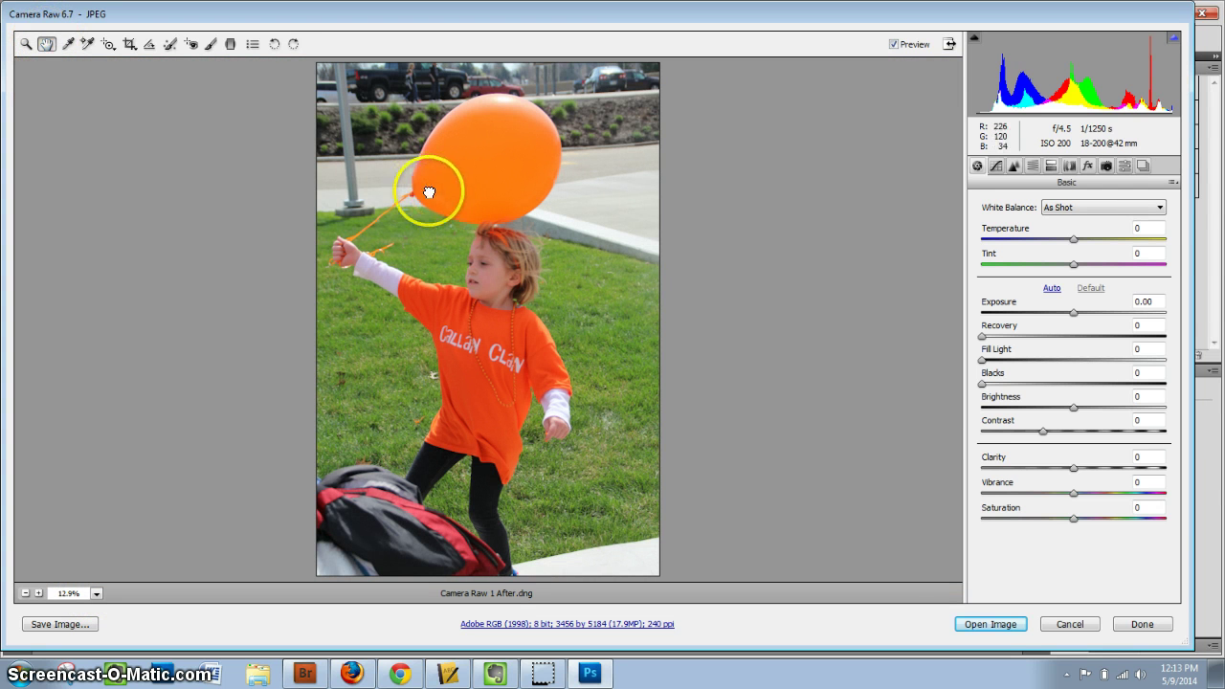
click(67, 49)
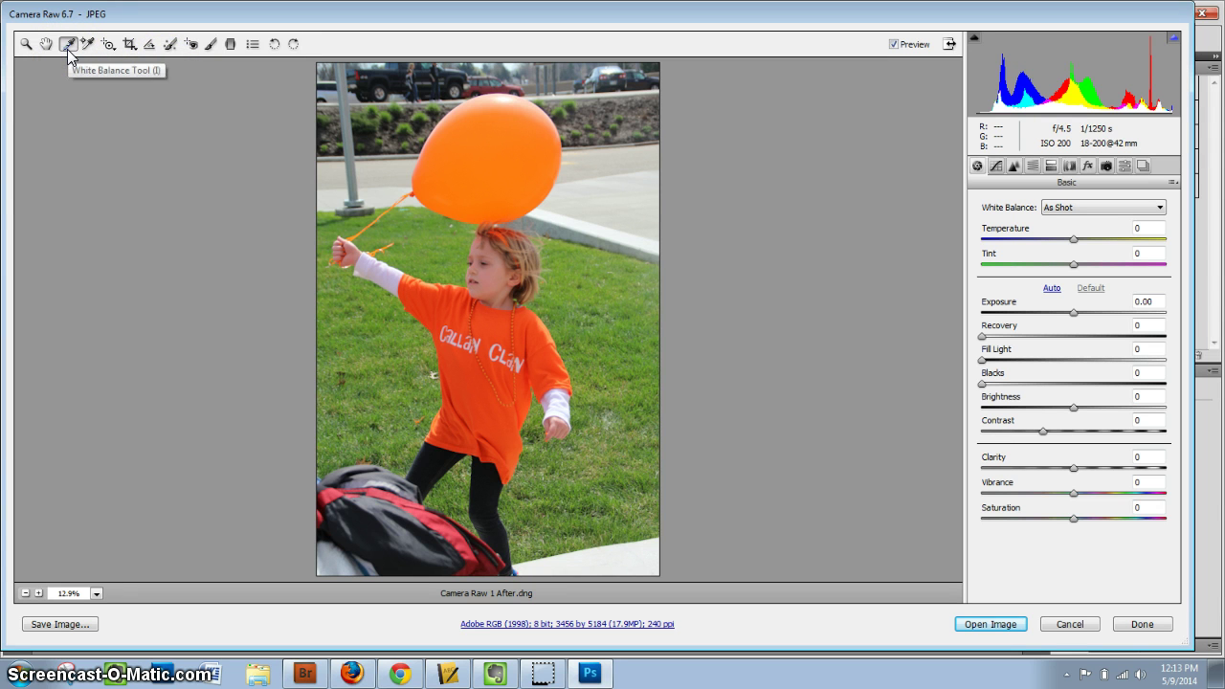
click(69, 49)
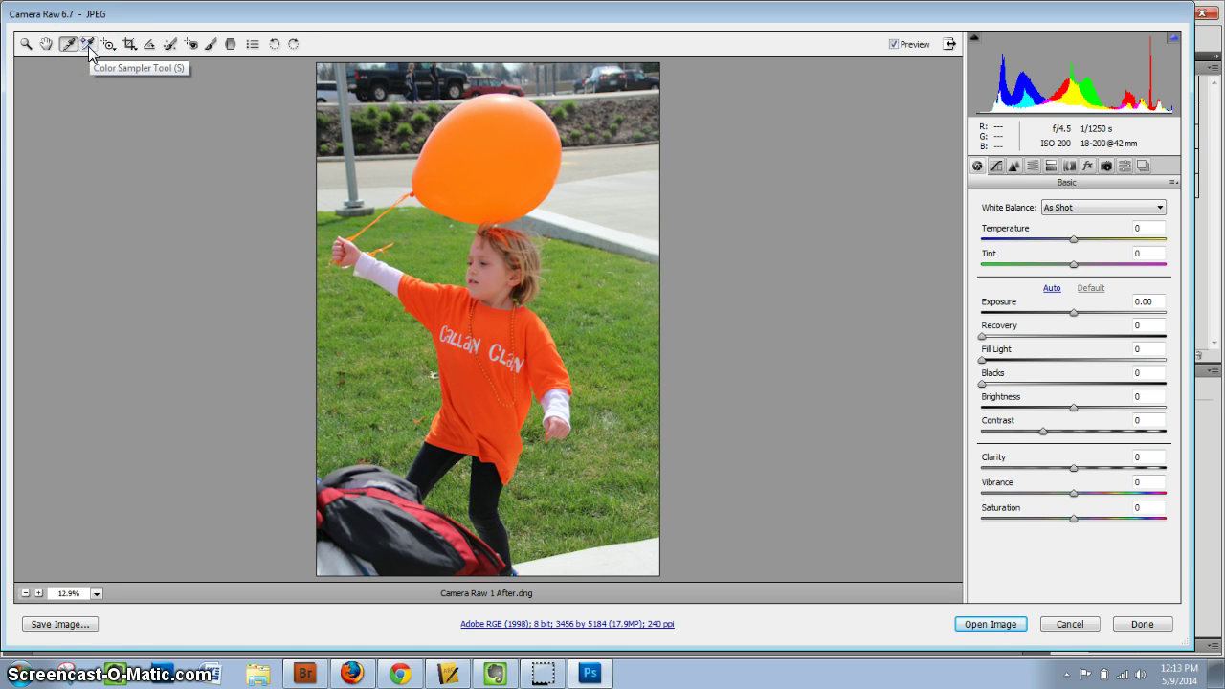
click(108, 45)
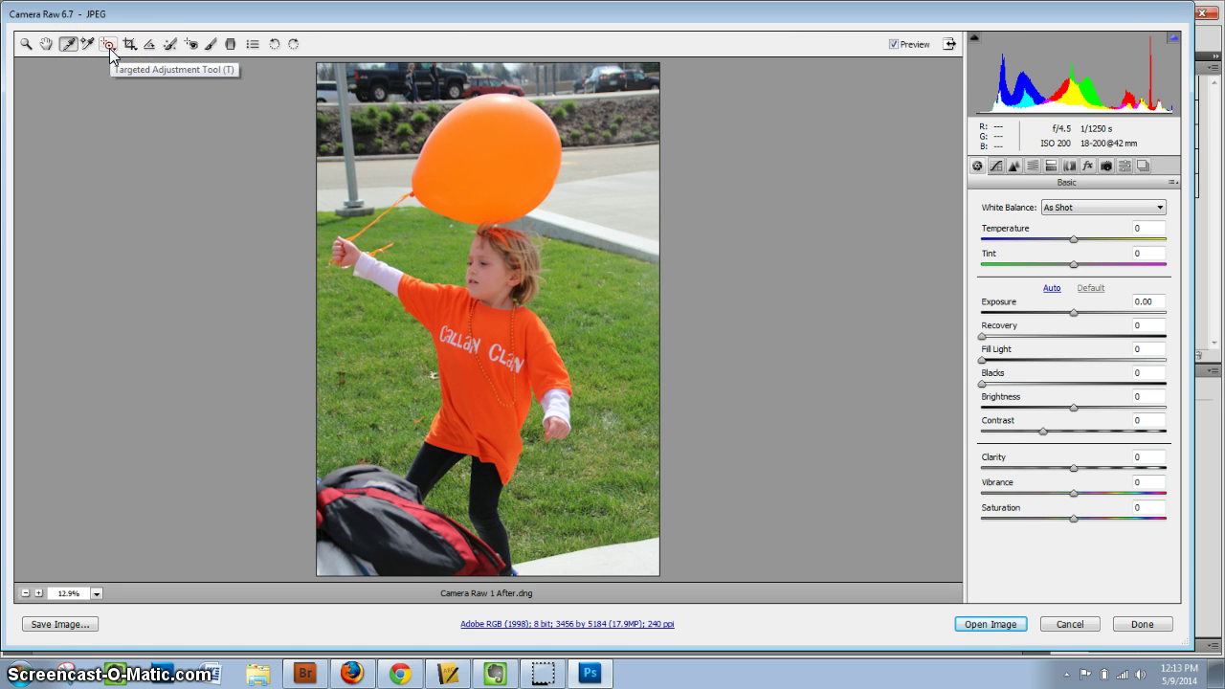
click(127, 48)
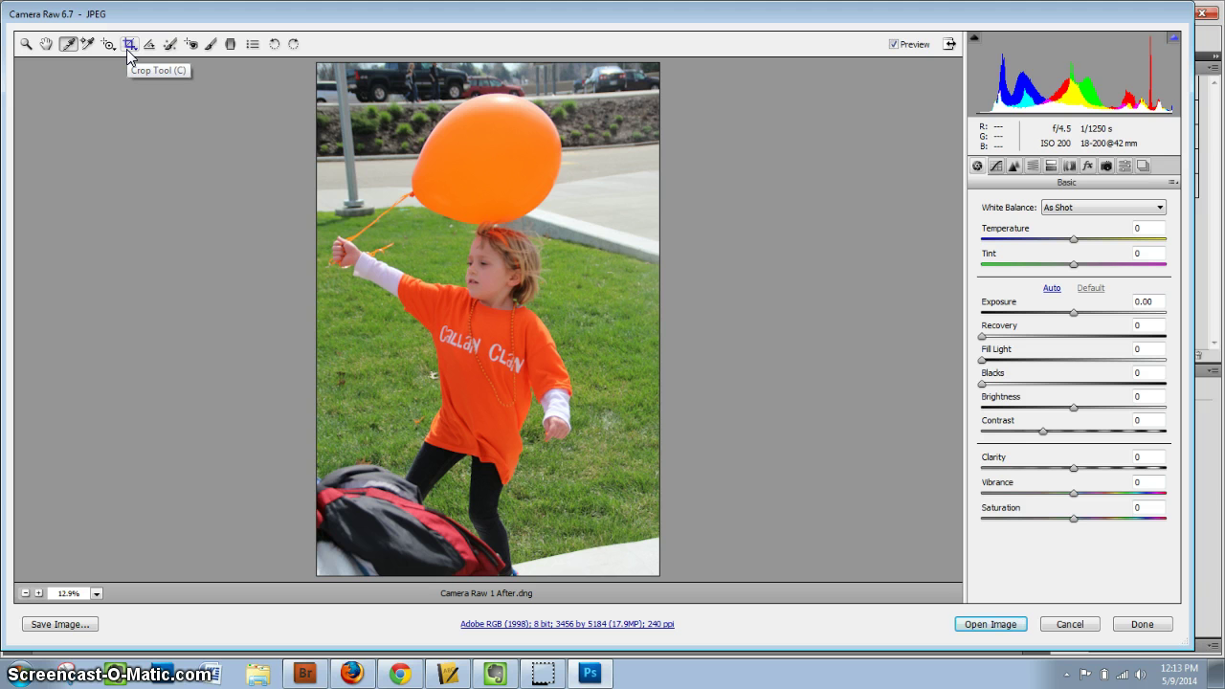
click(148, 48)
click(169, 48)
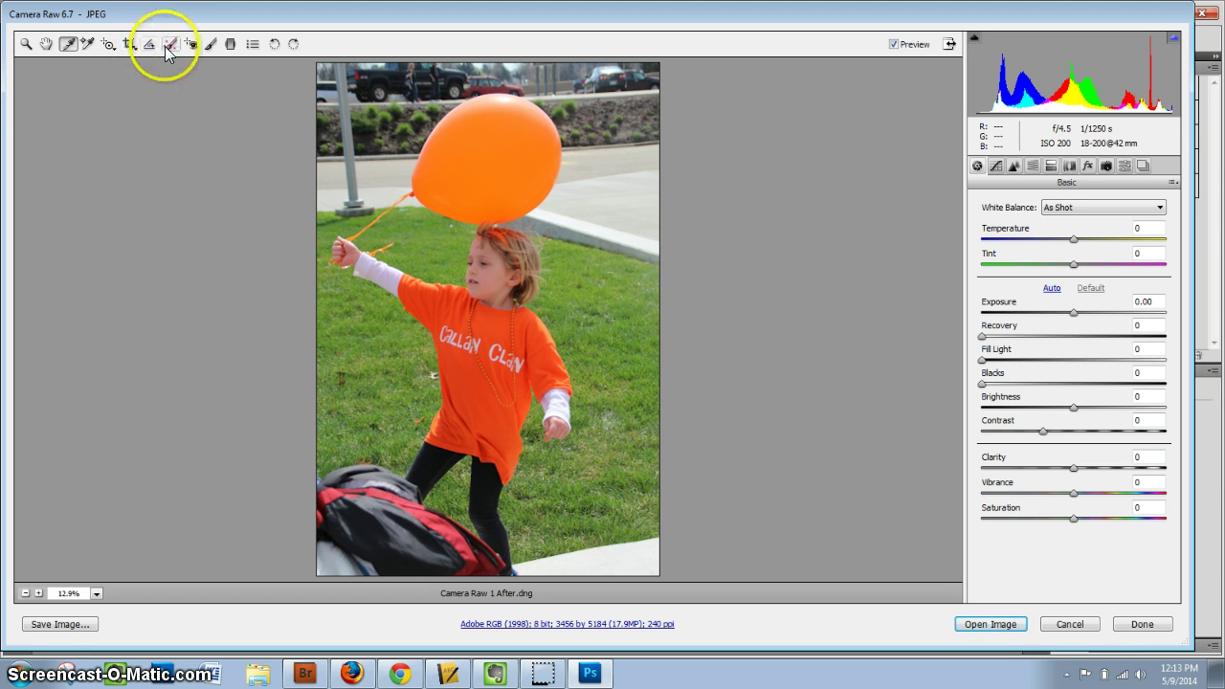
click(192, 46)
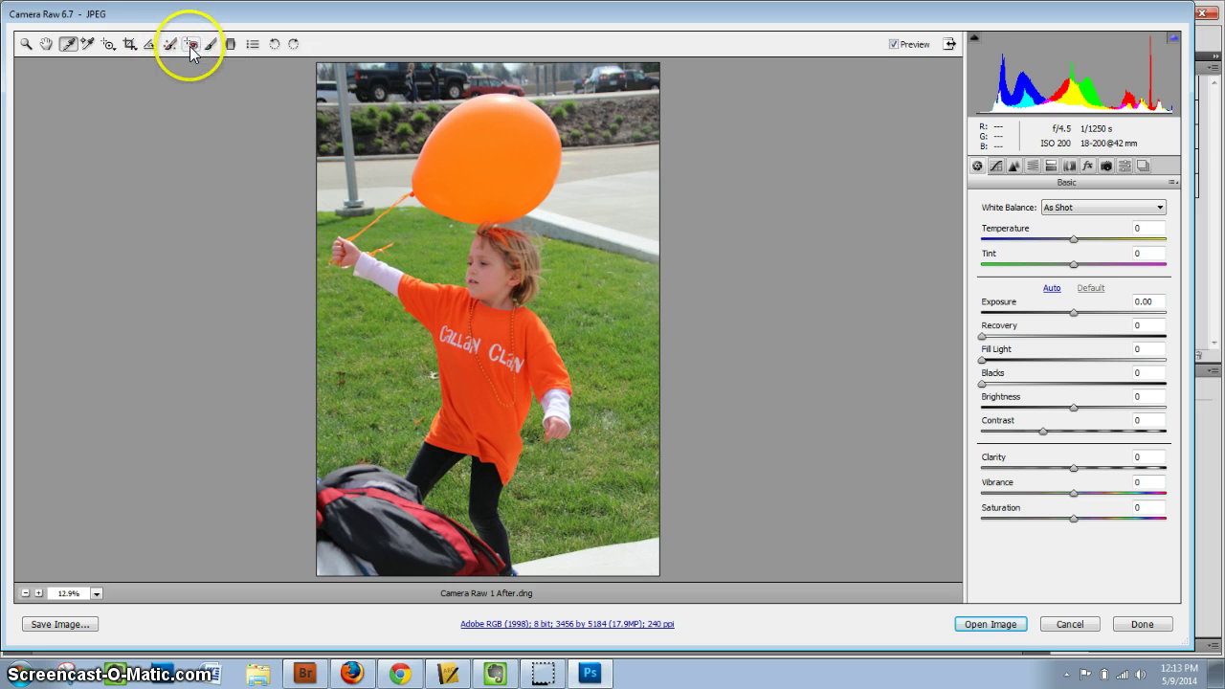
click(211, 48)
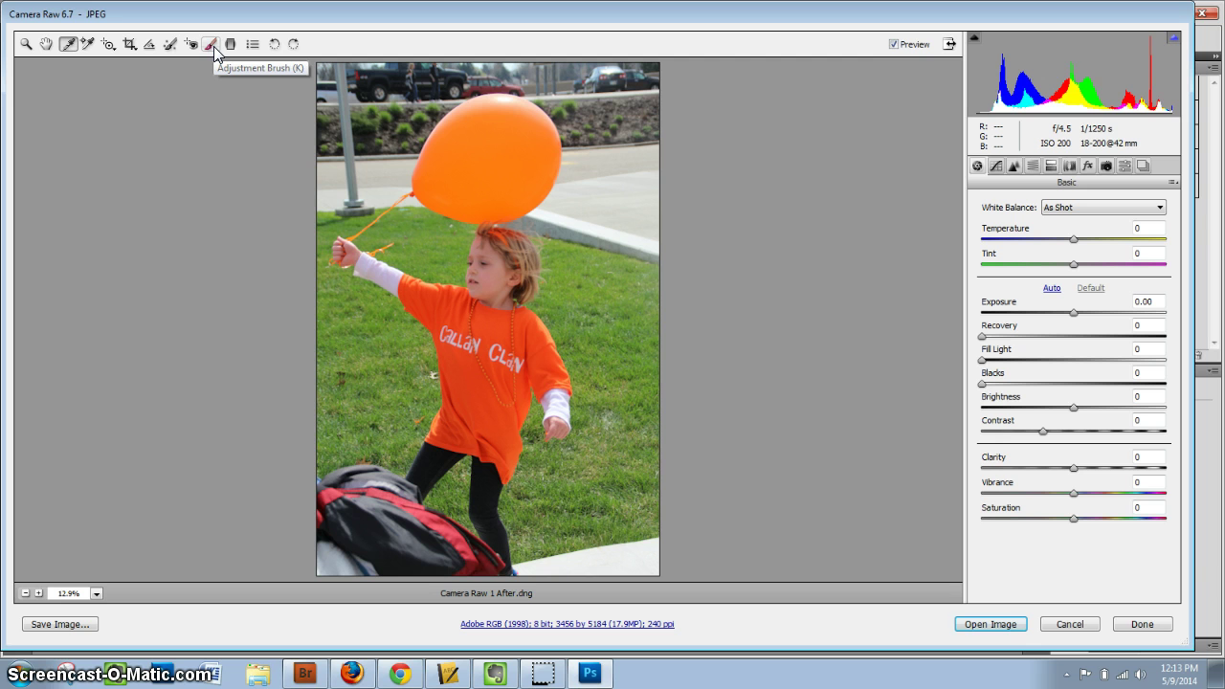
click(230, 45)
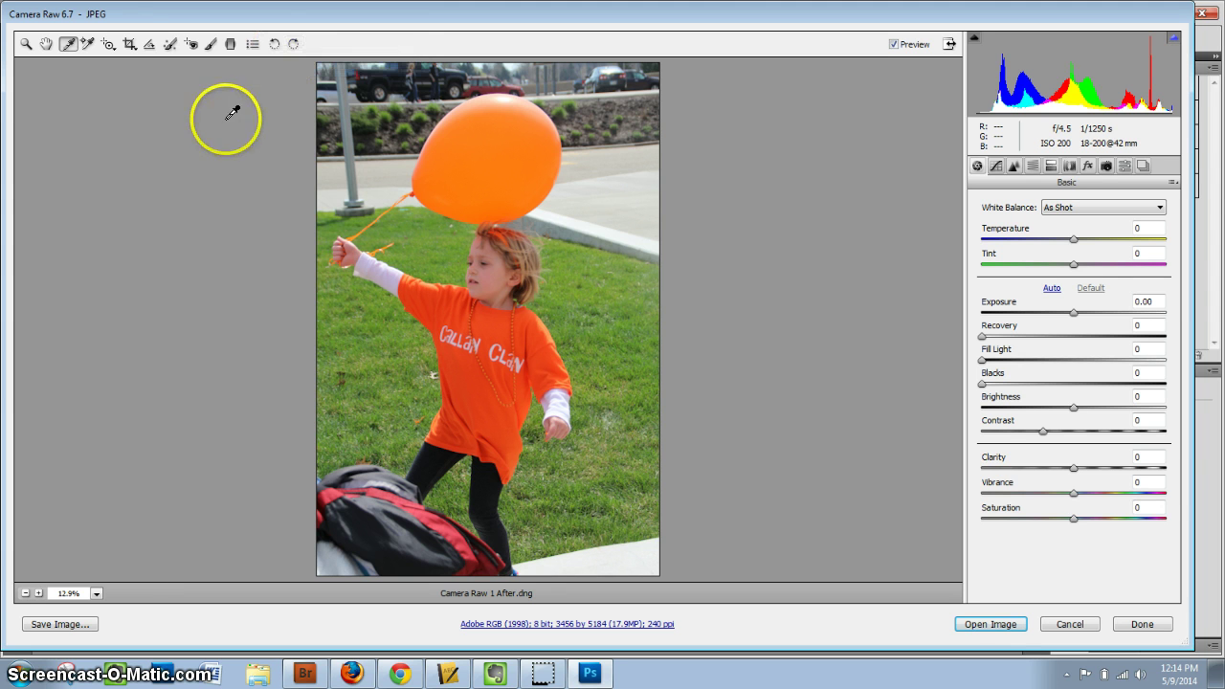
Crop the photo slightly on all sides to about 3240 by 4774 pixels, keeping the girl's outstretched hand in the frame.
click(131, 48)
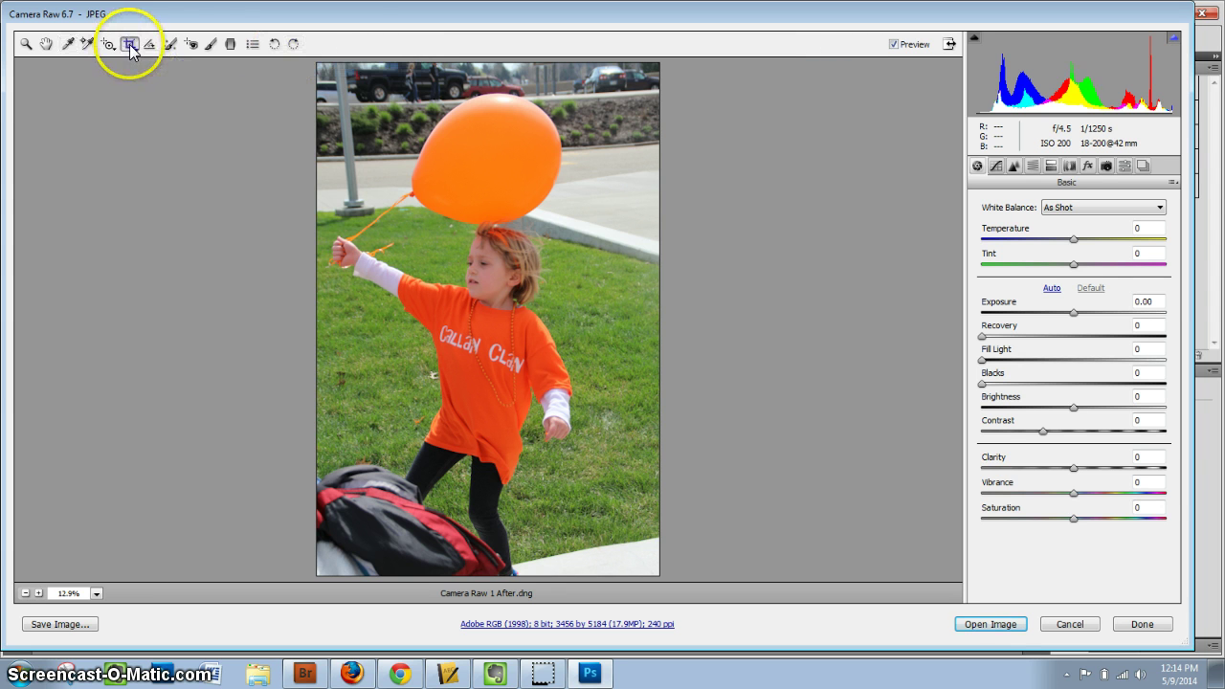
drag(342, 76, 649, 548)
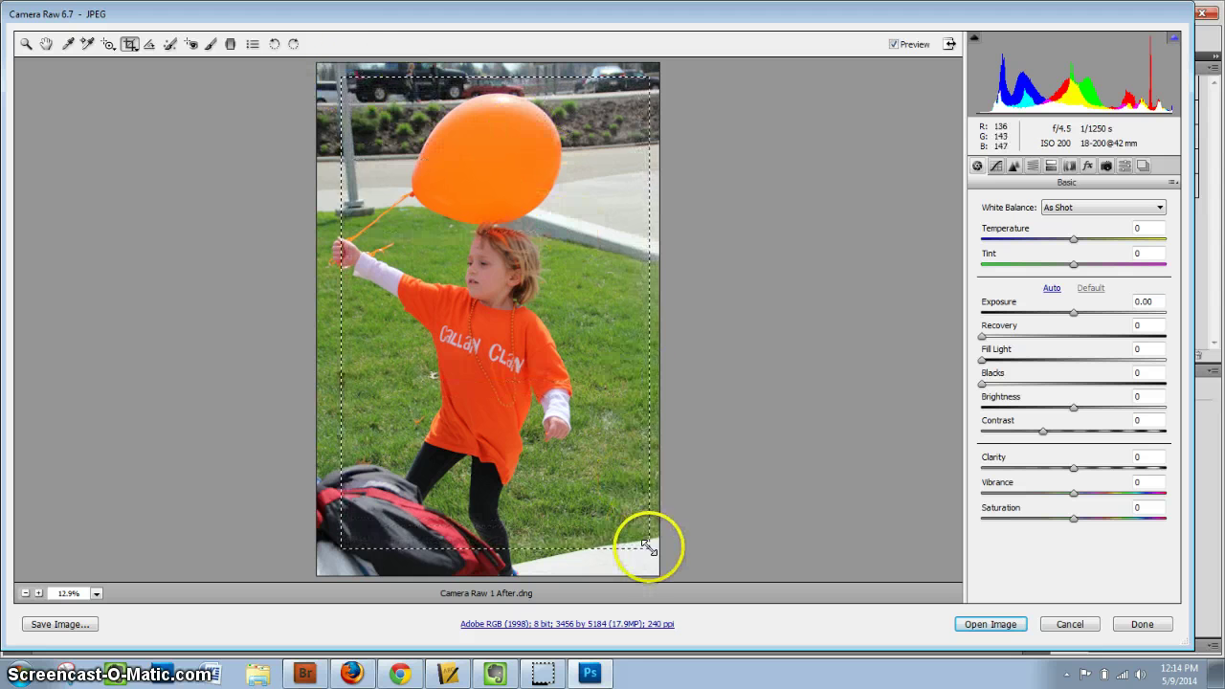
drag(336, 315, 328, 313)
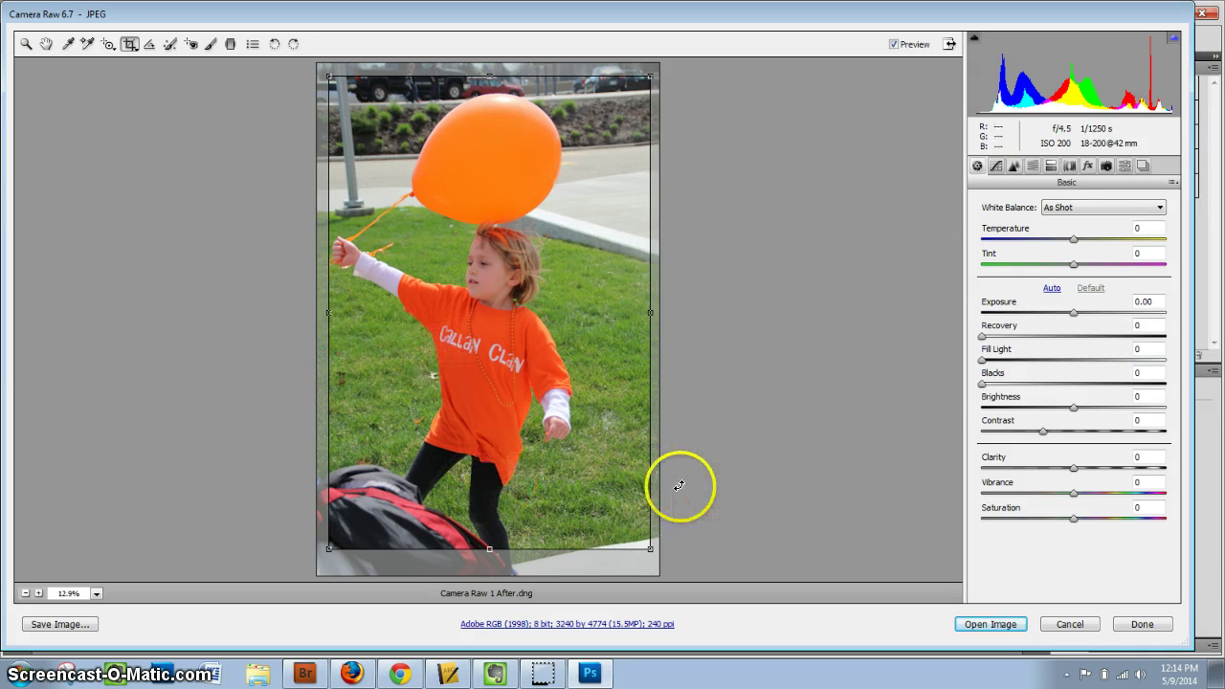
key(Return)
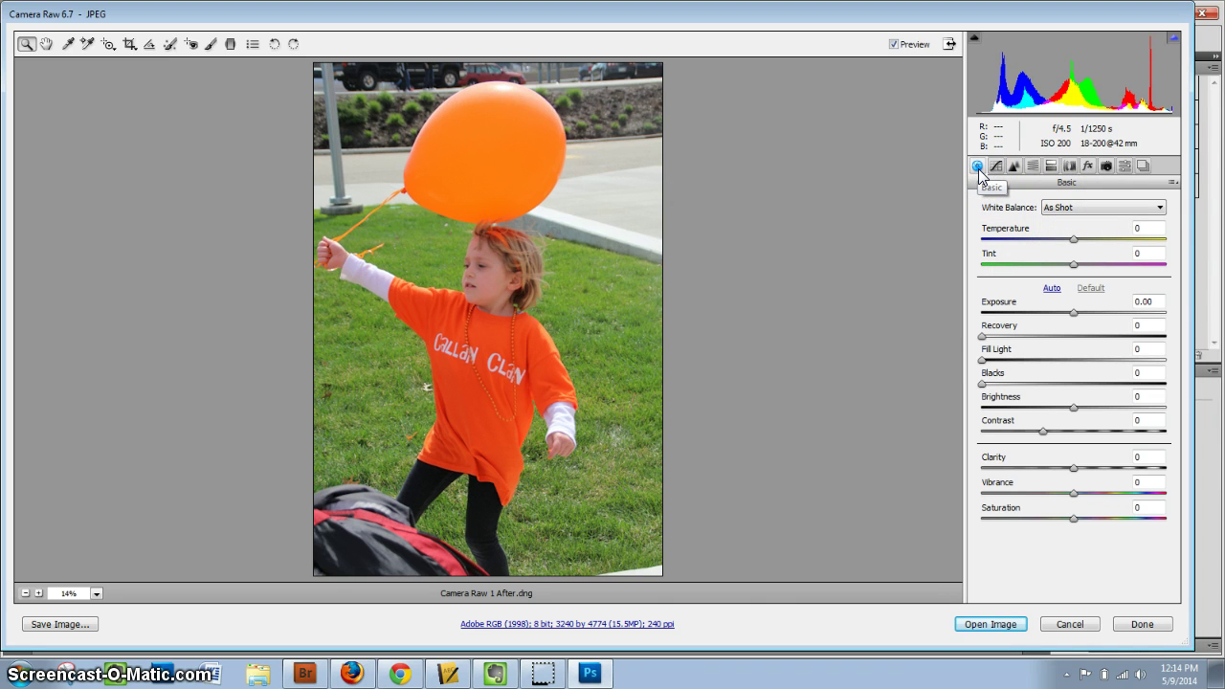
Try the Auto white balance on the photo and set the white balance to Custom instead.
click(1072, 208)
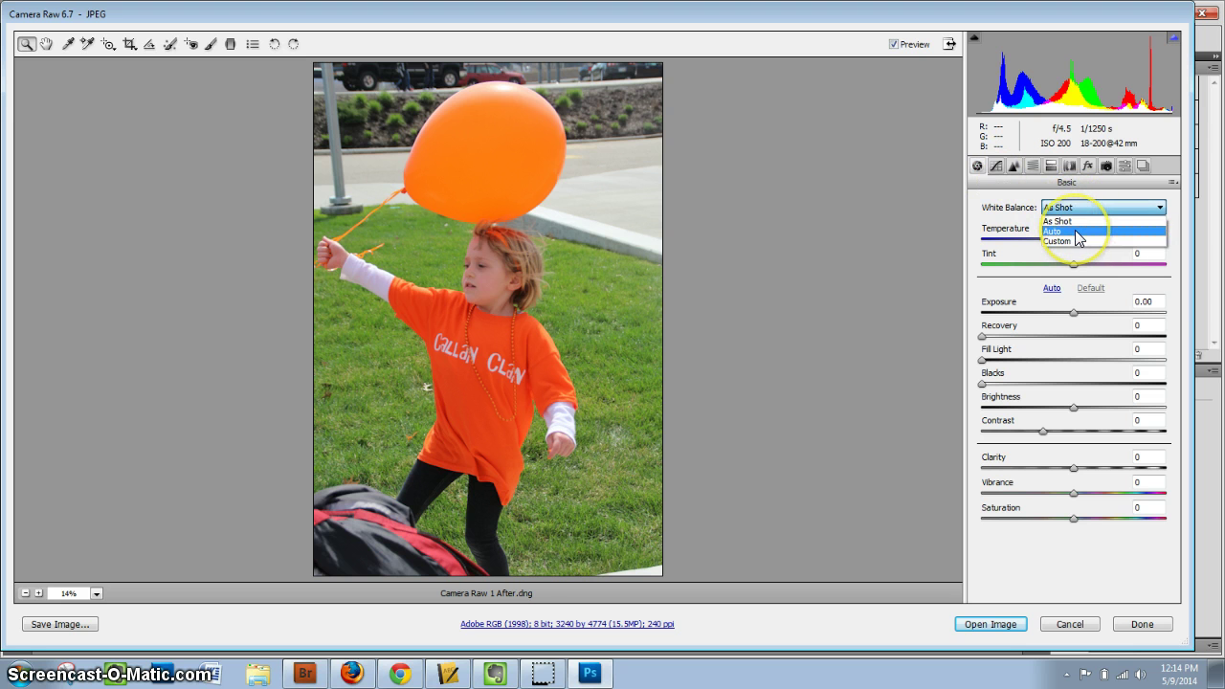
click(1076, 233)
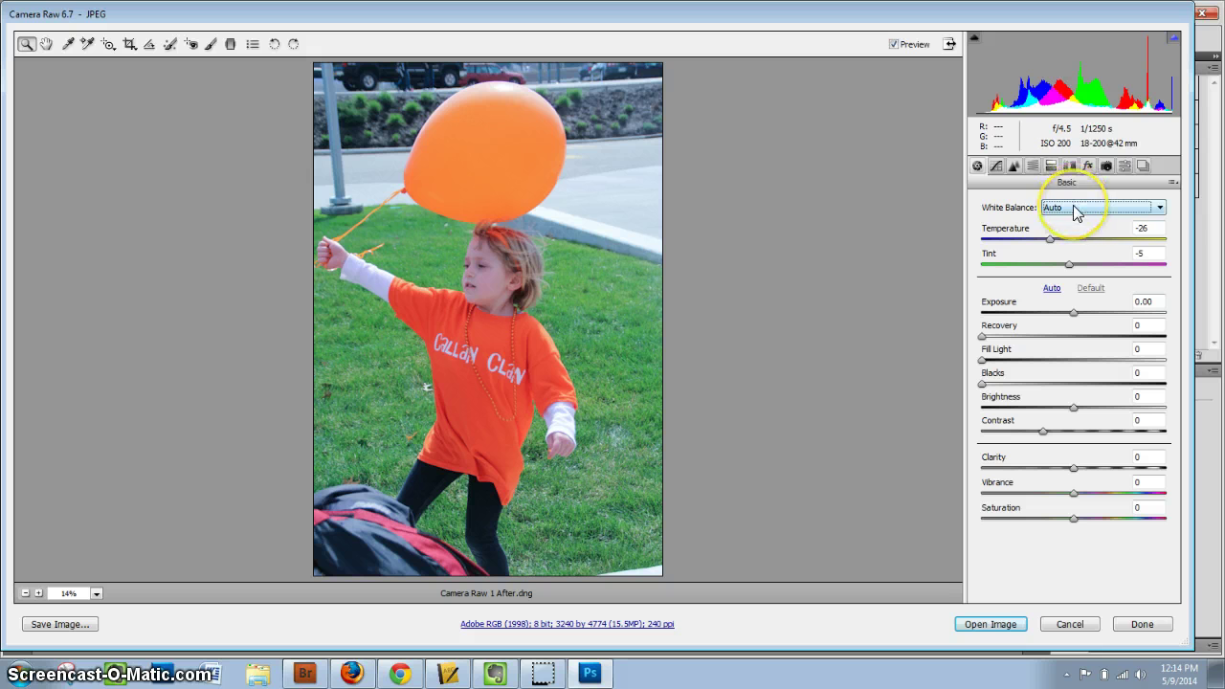
click(1072, 205)
click(1072, 241)
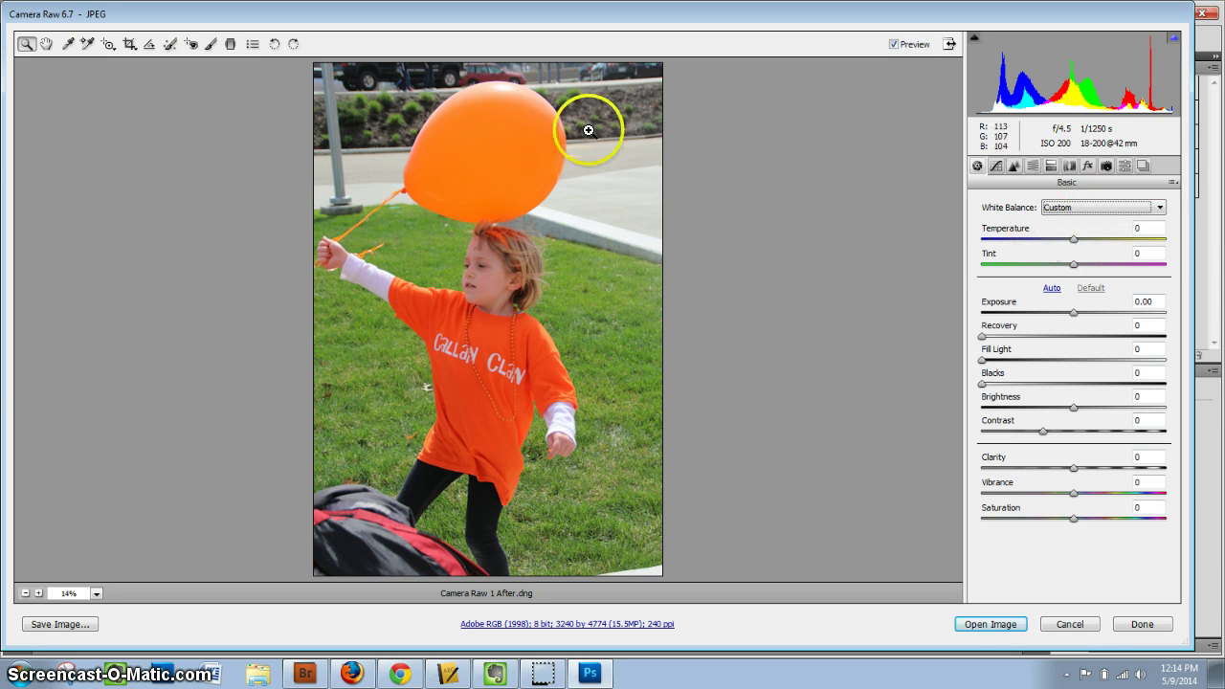
Sample the white balance from several light areas with the White Balance tool, ending on the girl's white sleeve.
click(68, 44)
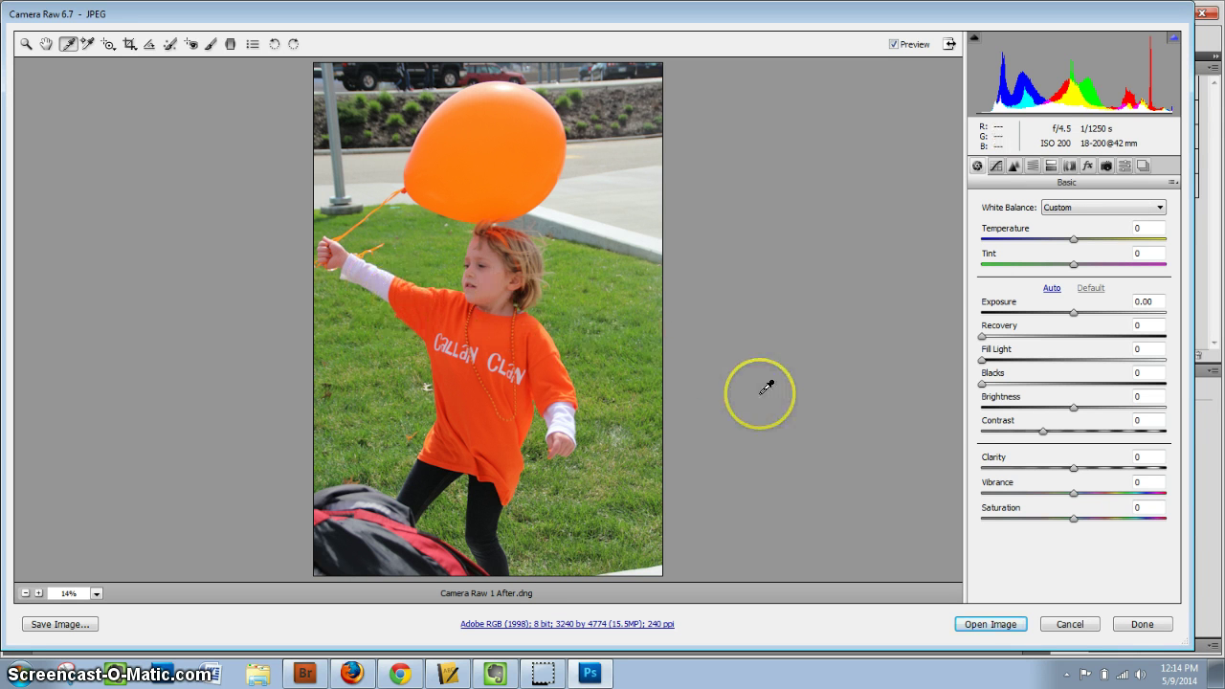
click(370, 265)
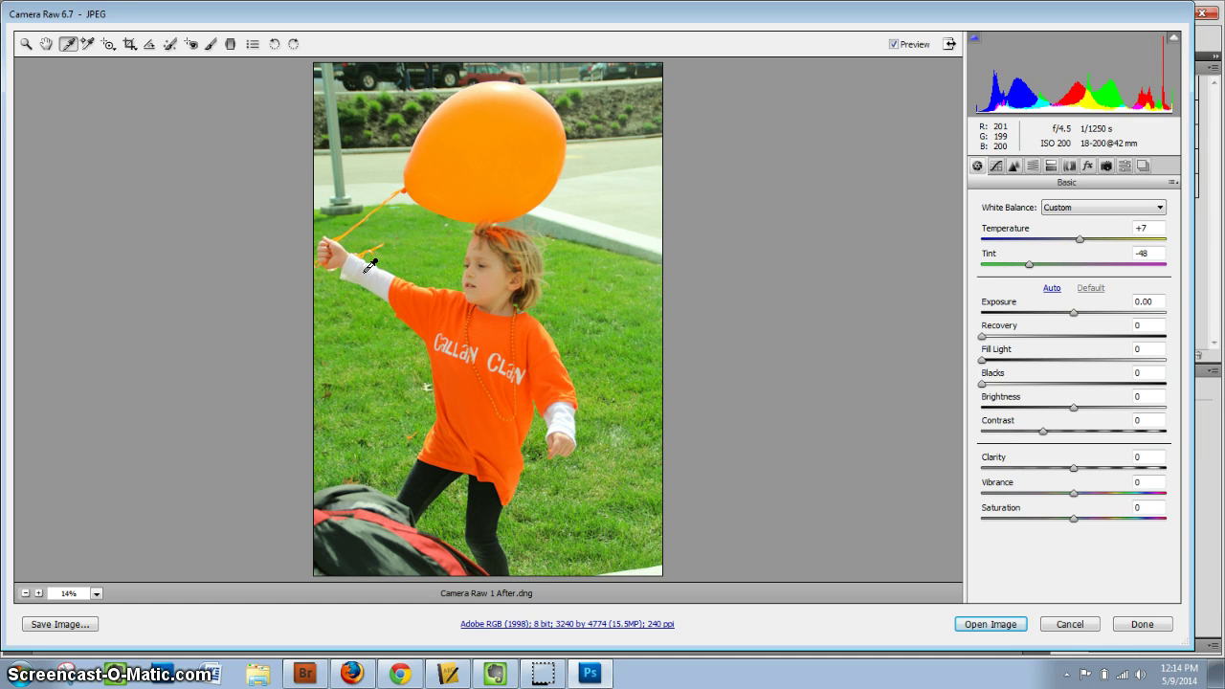
click(369, 267)
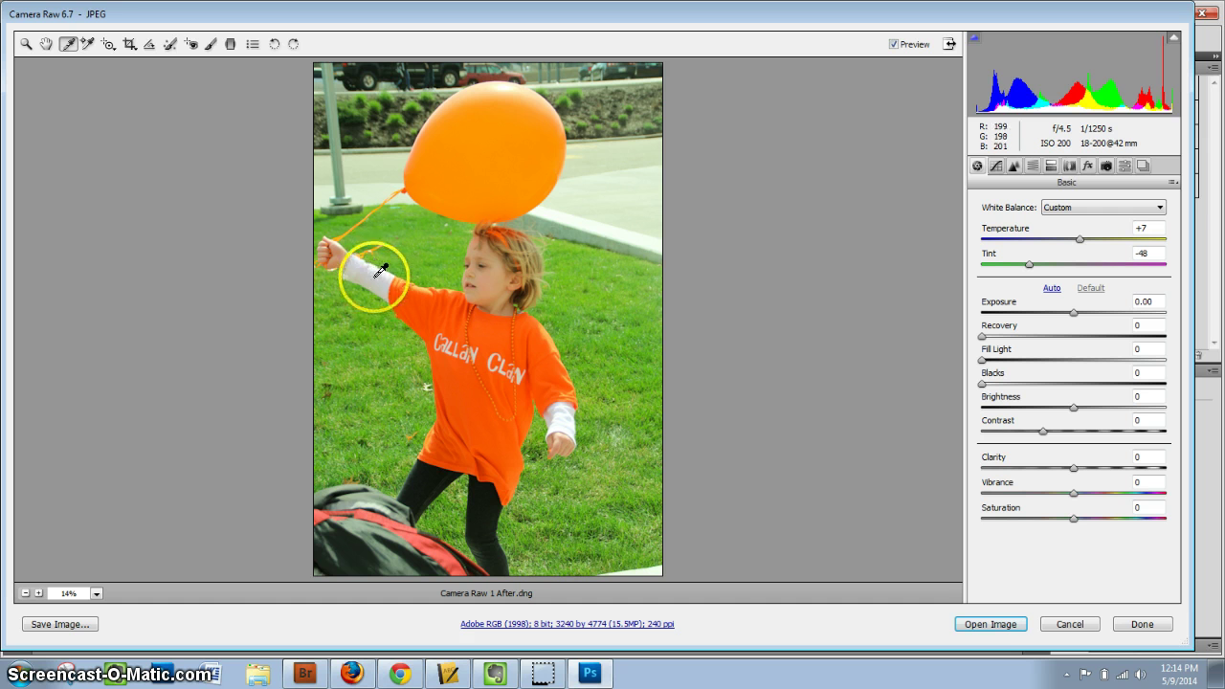
click(489, 352)
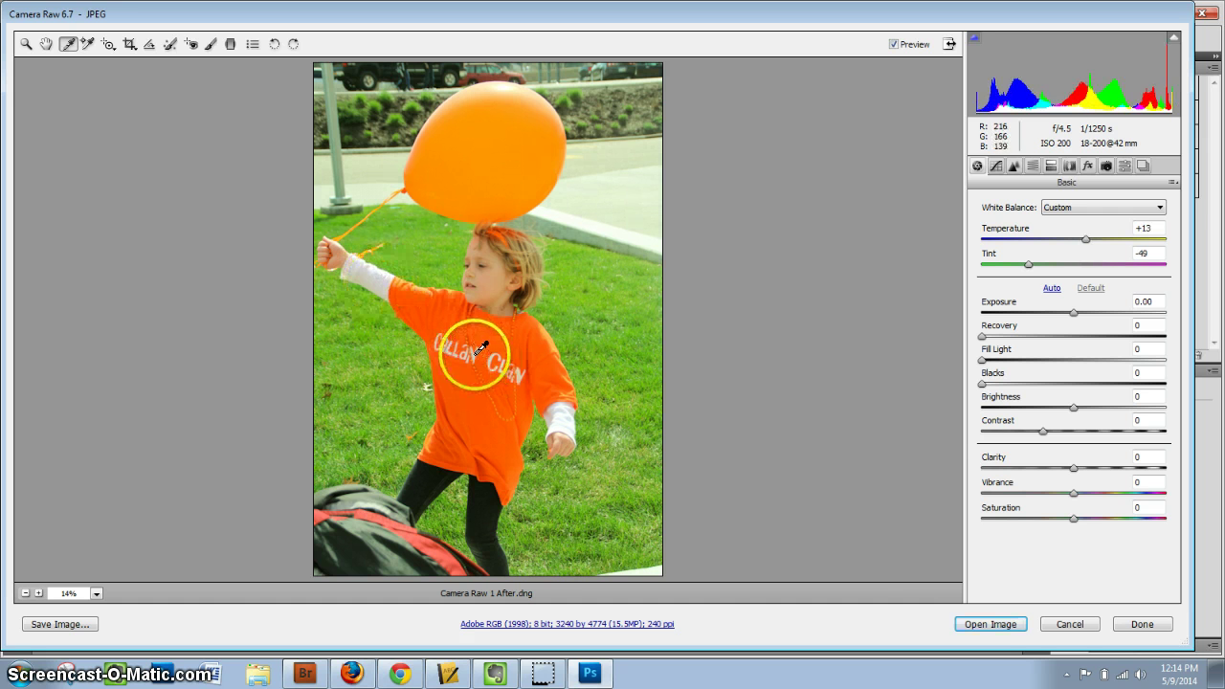
click(401, 282)
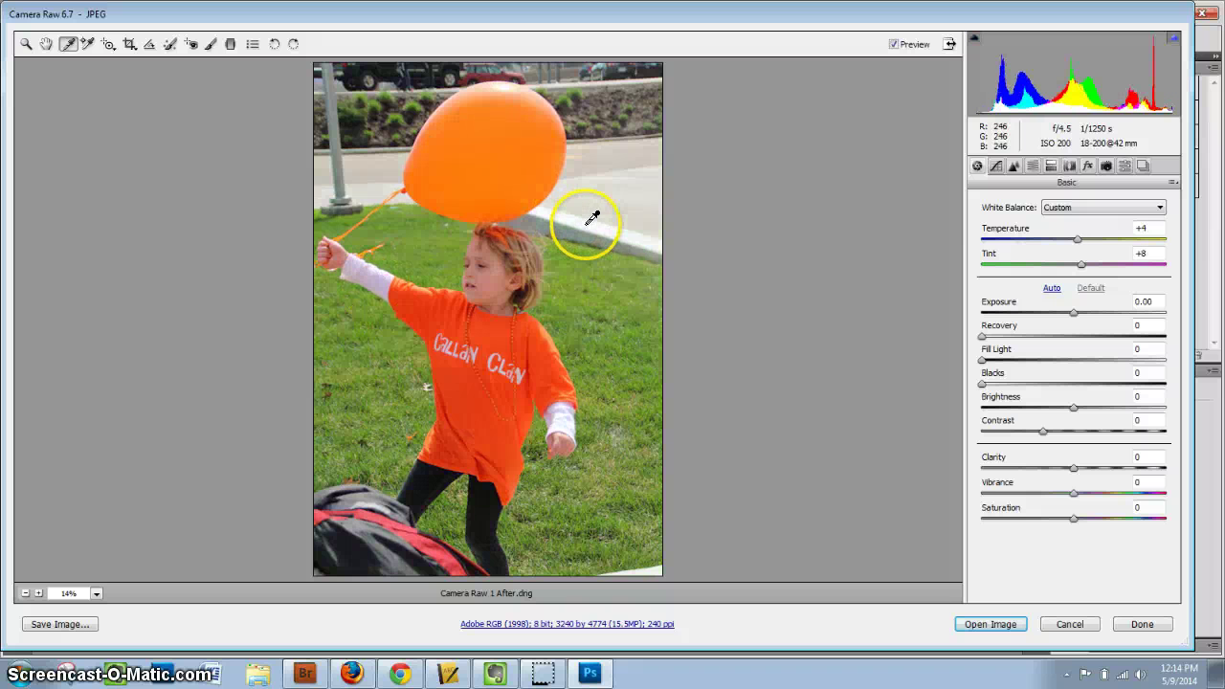
click(375, 267)
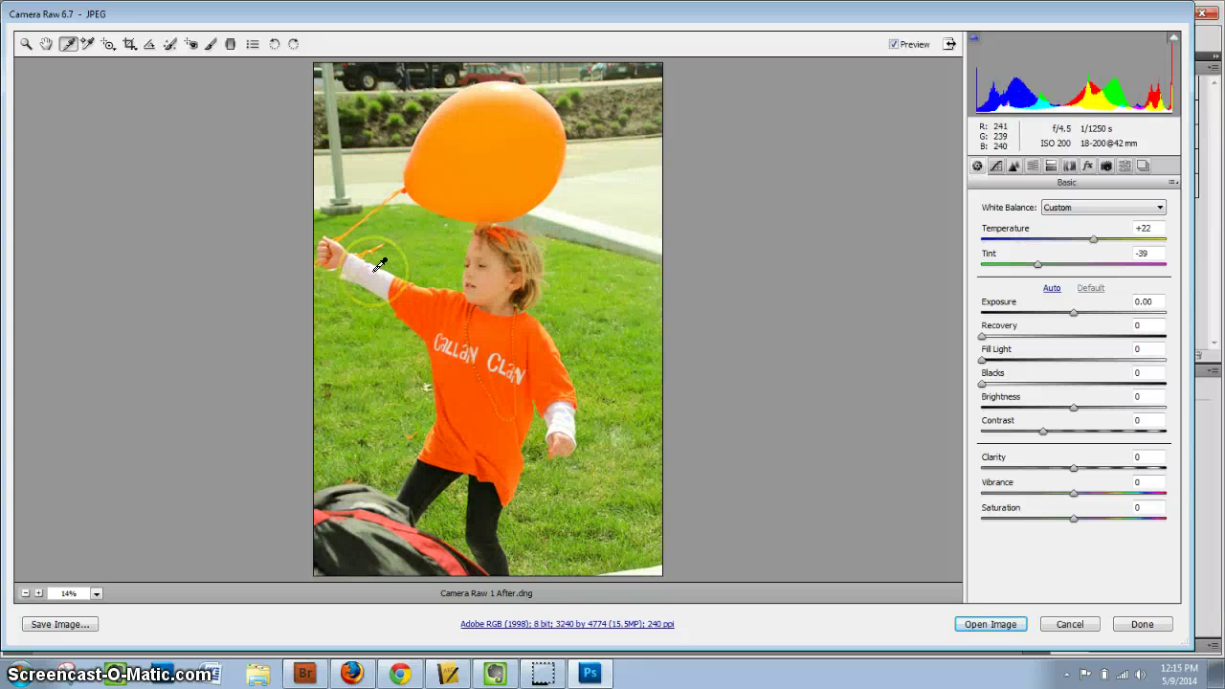
click(367, 269)
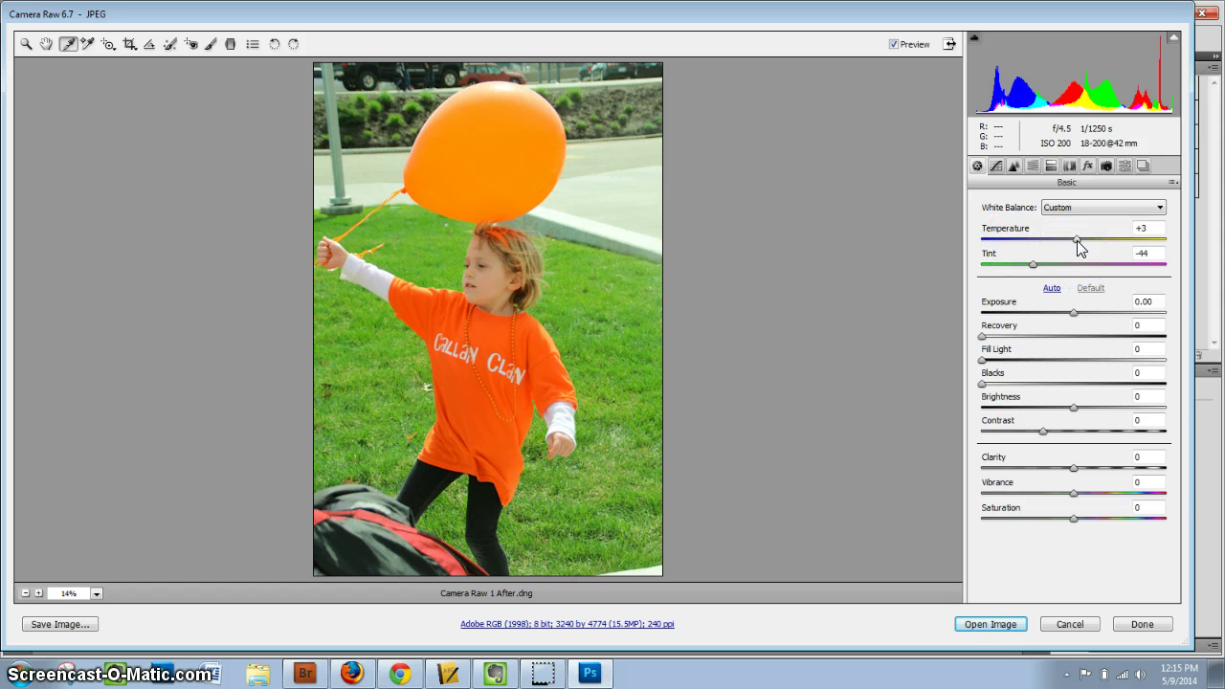
Fine-tune the white balance by setting the temperature to +7 and the tint to about -28.
click(1077, 240)
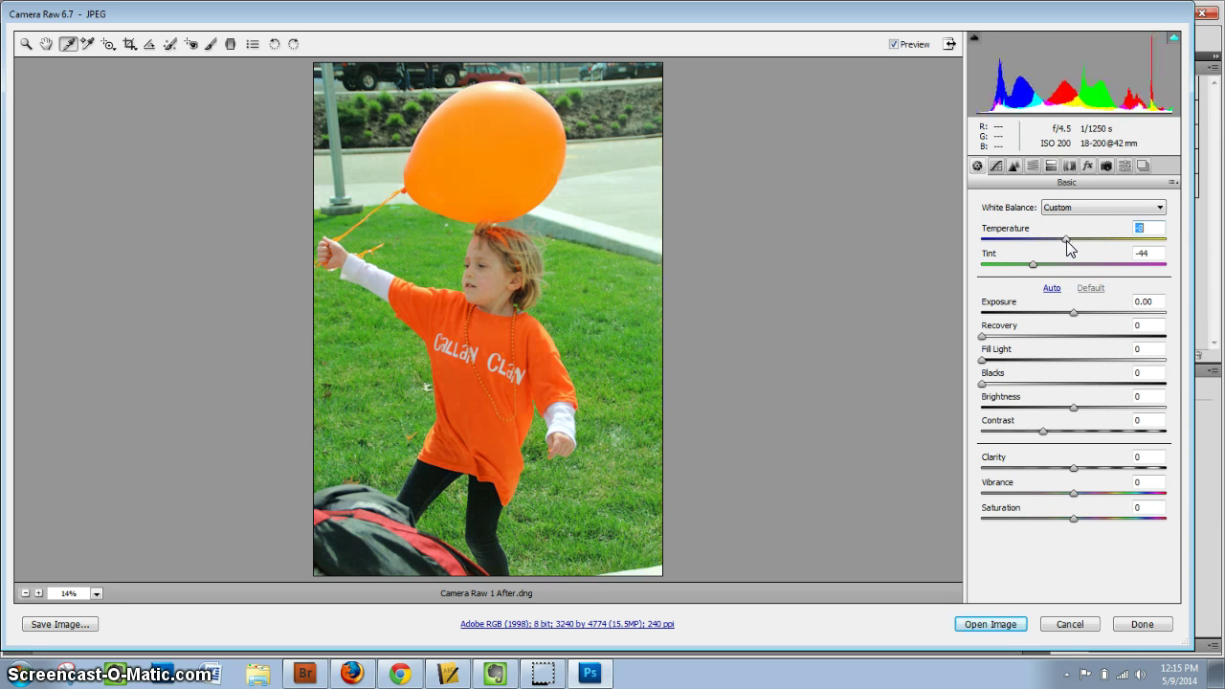
drag(1079, 246, 1047, 272)
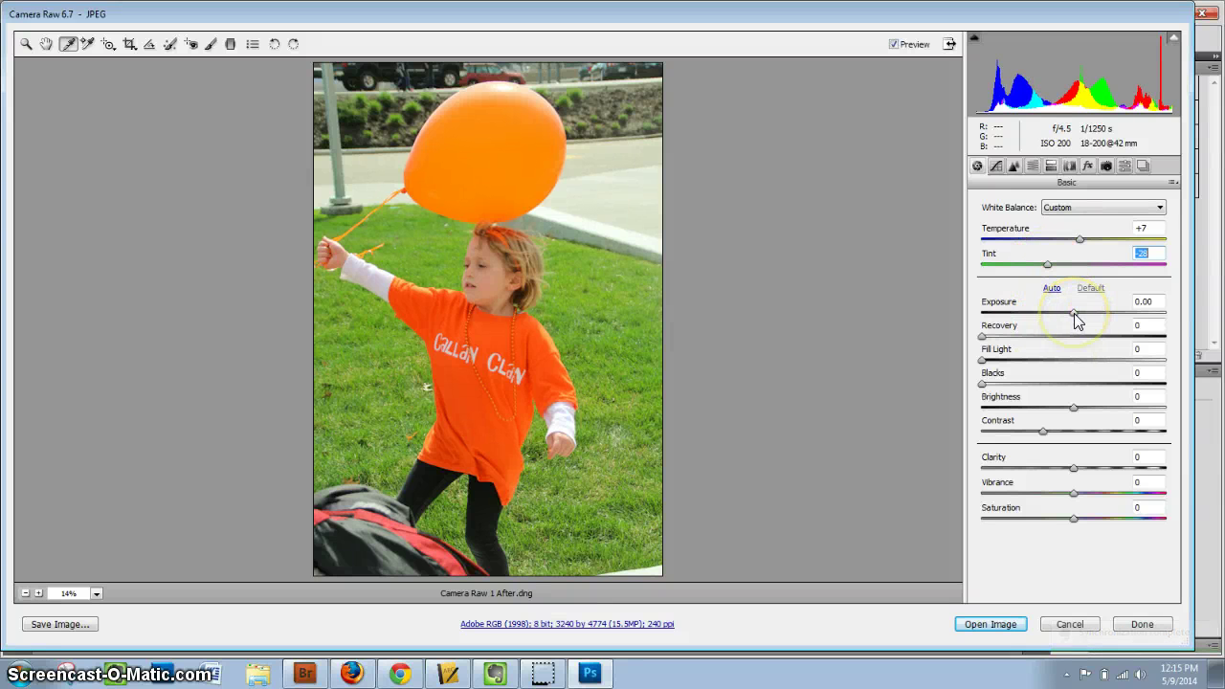
Adjust the photo's tones to Exposure -0.05, Recovery 13, Fill Light 4, Blacks 4, Brightness -5 and Contrast +9.
mouse_move(1074, 313)
mouse_down()
mouse_move(1096, 318)
mouse_move(1074, 321)
mouse_up()
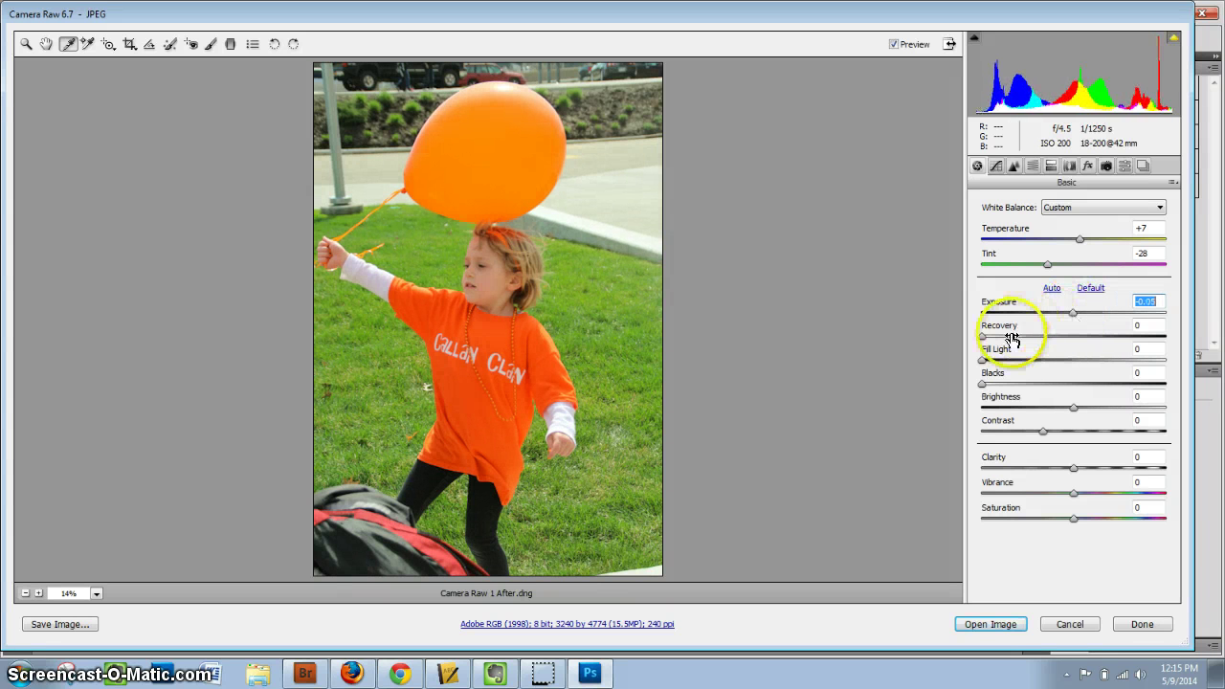
mouse_move(985, 341)
mouse_down()
mouse_move(1005, 340)
mouse_move(1000, 385)
mouse_move(1017, 386)
mouse_move(986, 356)
mouse_up()
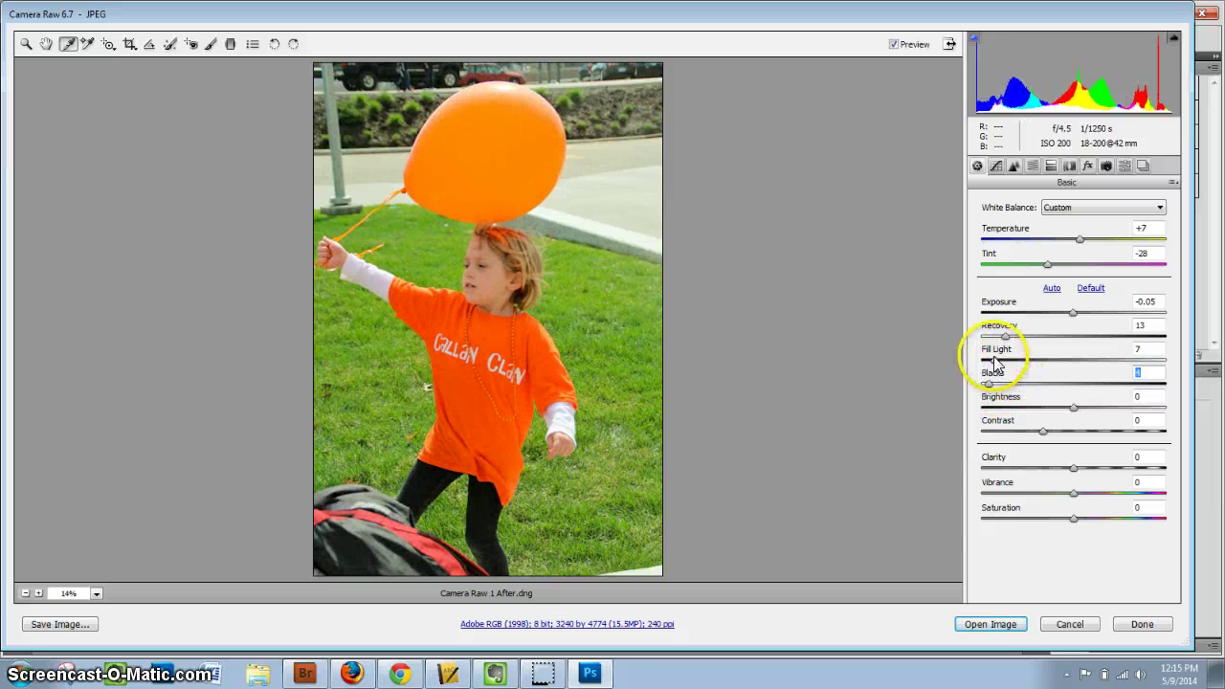
click(989, 356)
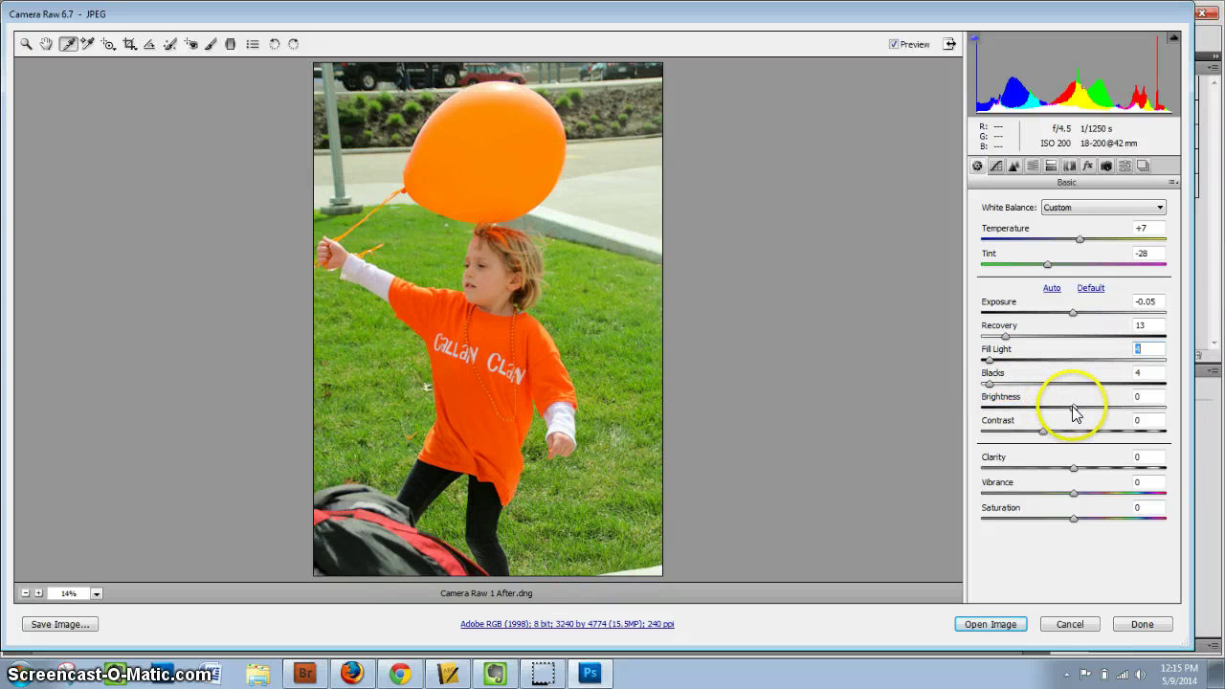
drag(1075, 410, 1059, 437)
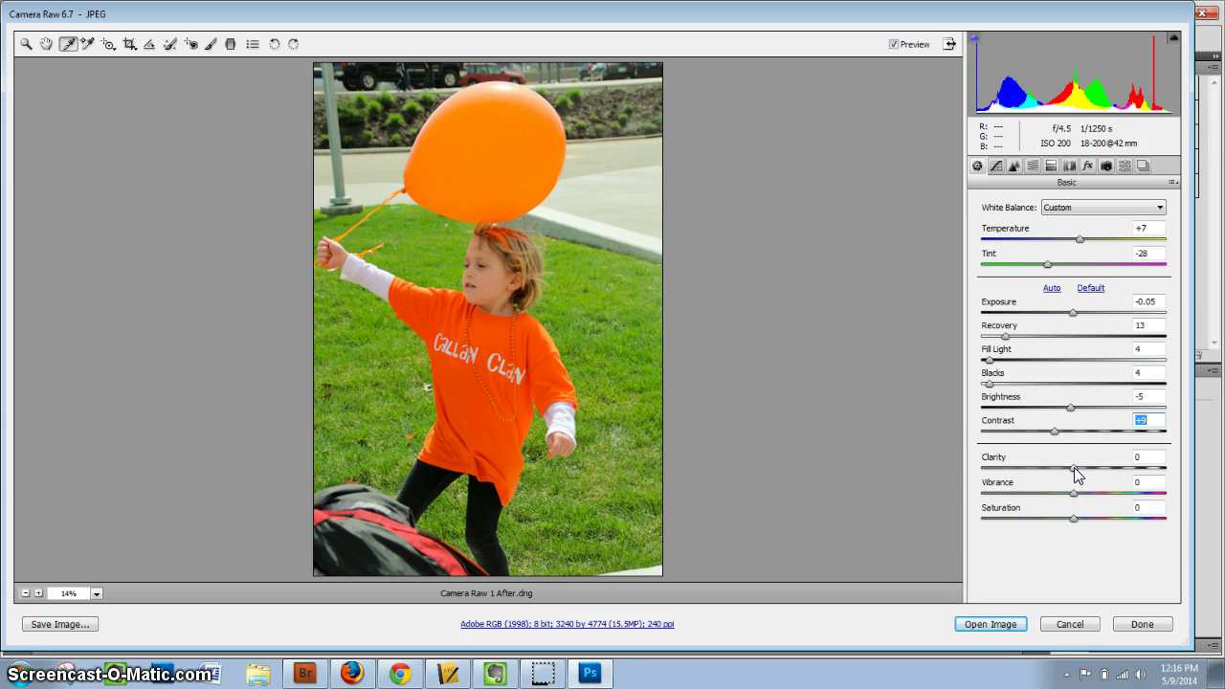
Try extreme Clarity and low Saturation on the photo, and settle on Clarity -3, Vibrance +5 and Saturation about -8.
drag(1074, 467, 1173, 469)
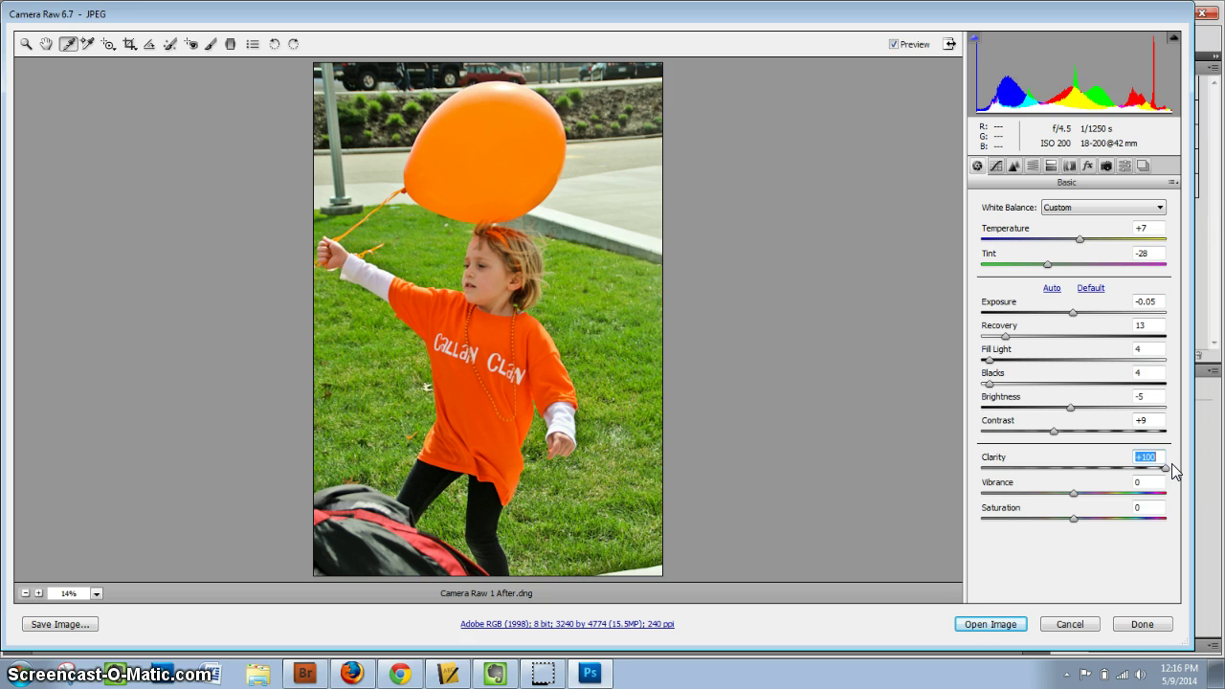
drag(1169, 470, 1020, 532)
click(1073, 493)
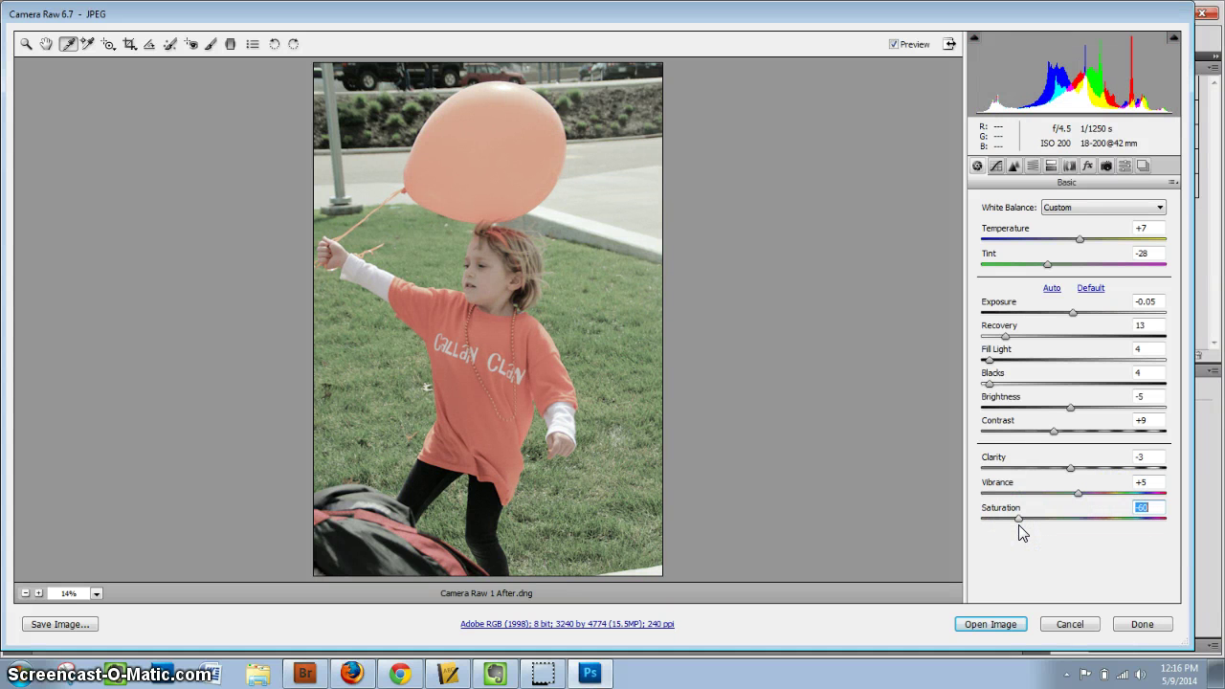
click(1060, 520)
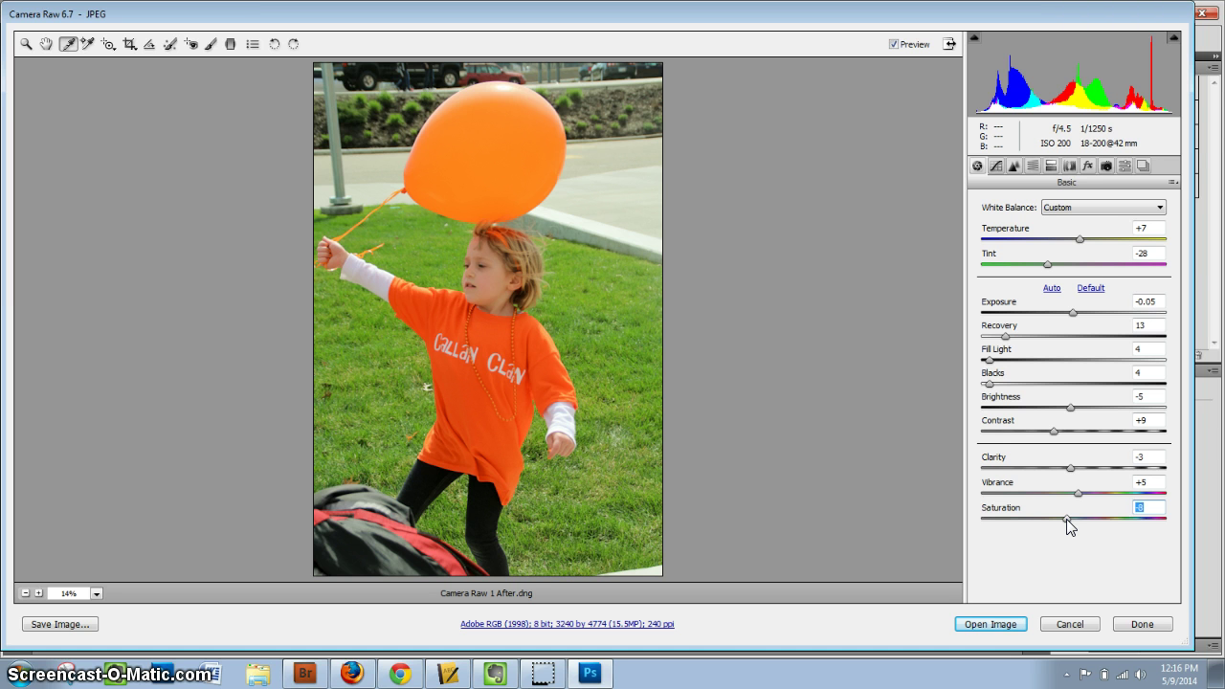
Adjust the parametric tone curve to Highlights +1, Lights +7, Darks +4 and Shadows -7, and view the point curve.
click(996, 167)
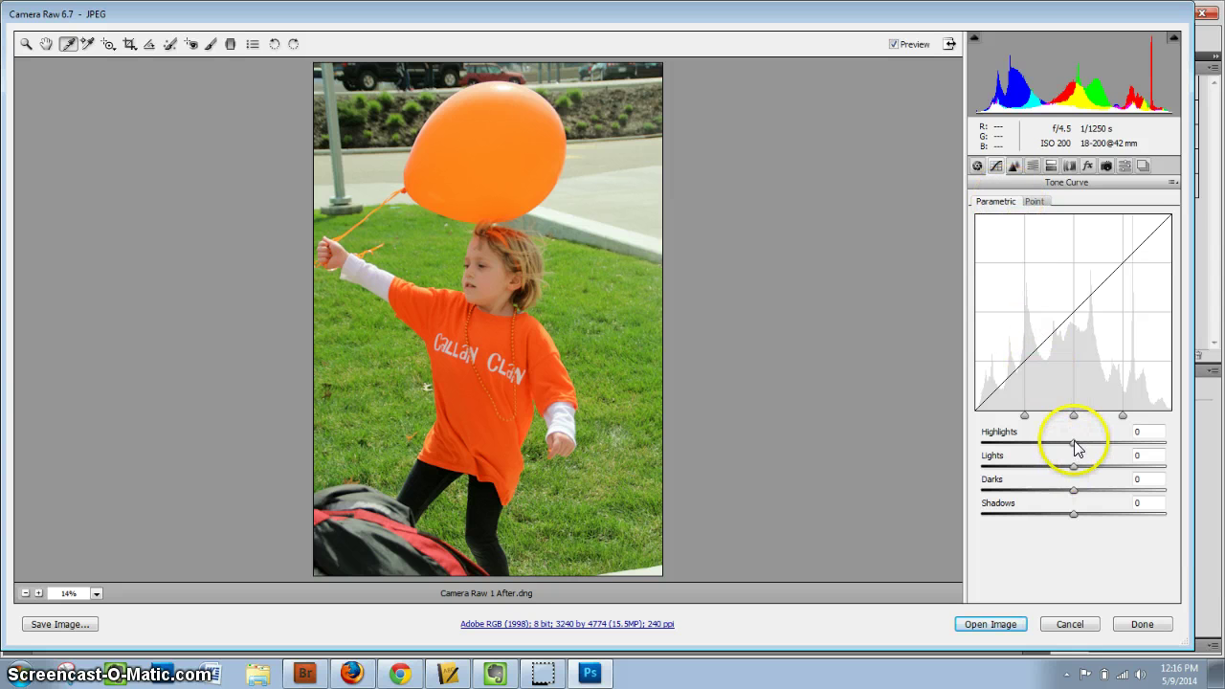
drag(1079, 440, 1067, 513)
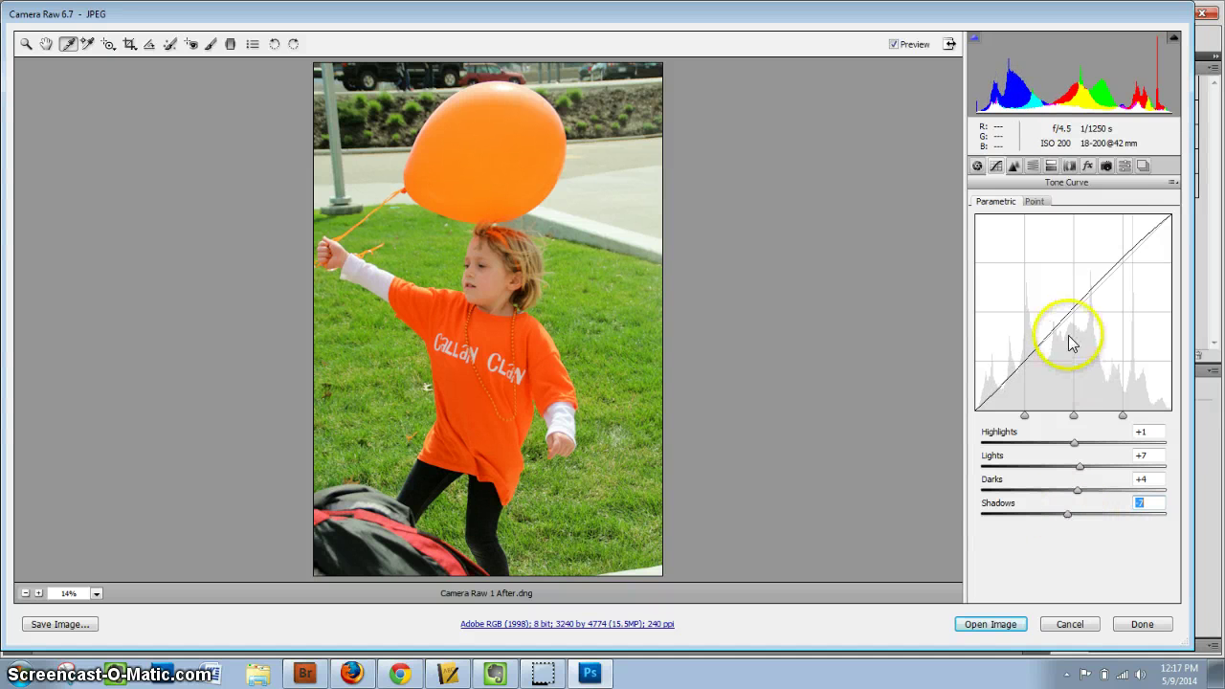
click(1036, 203)
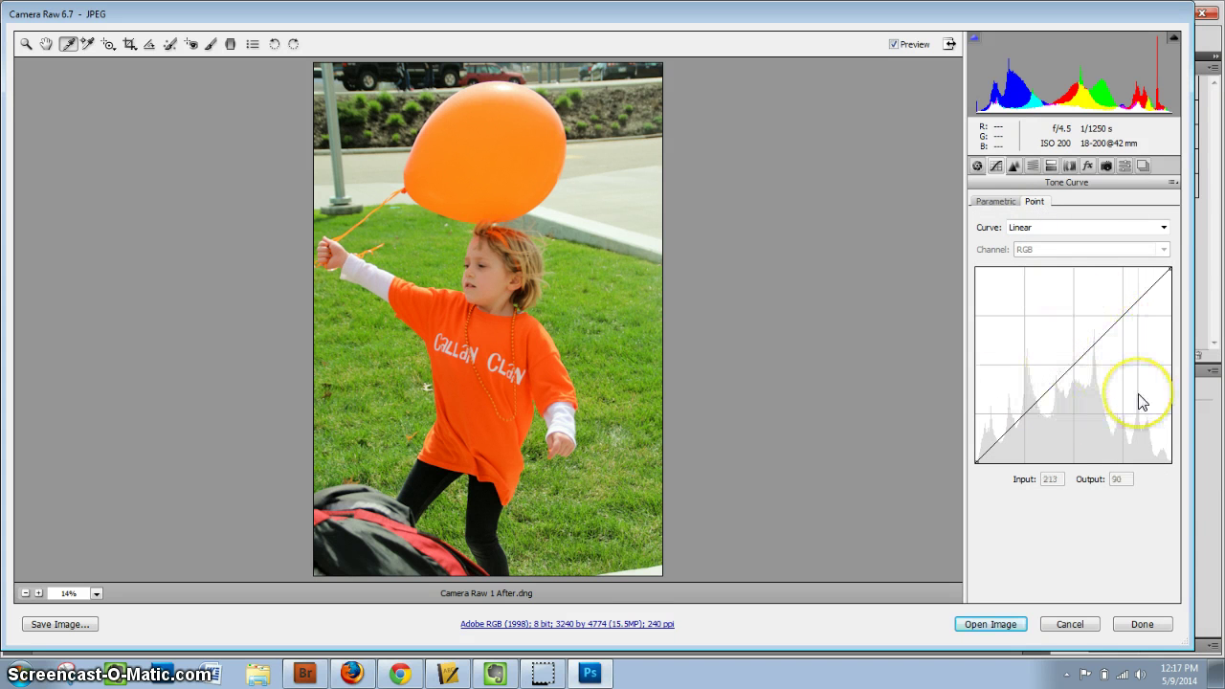
click(1087, 410)
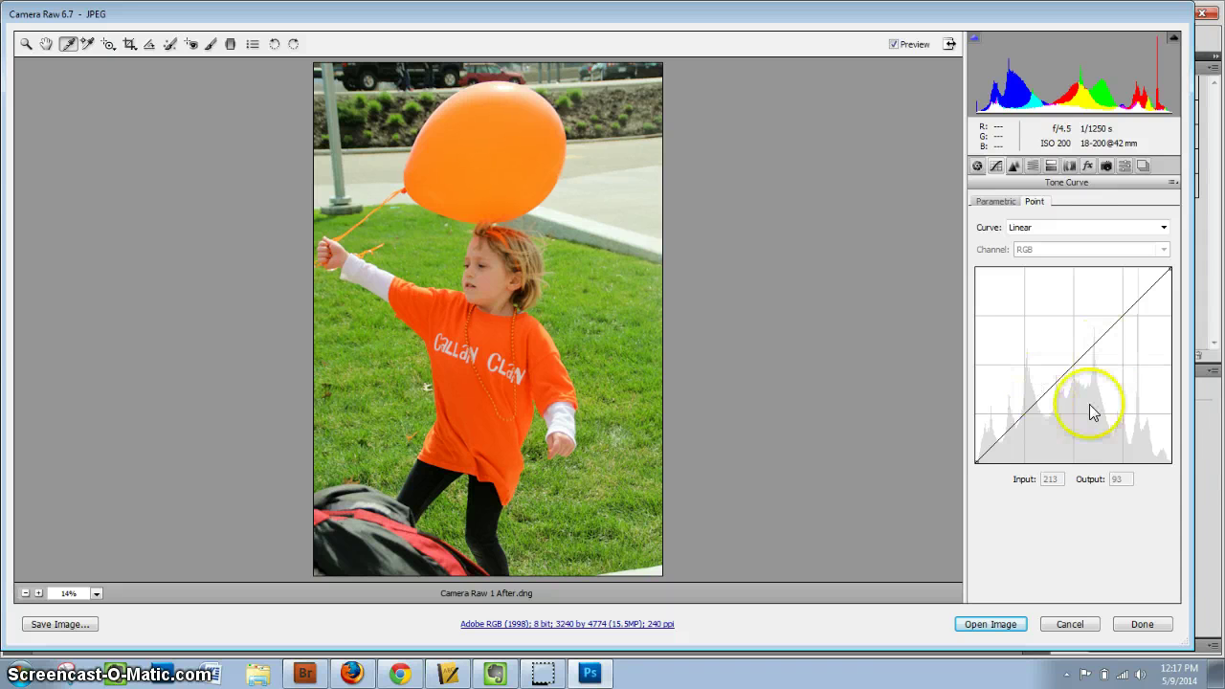
click(1088, 342)
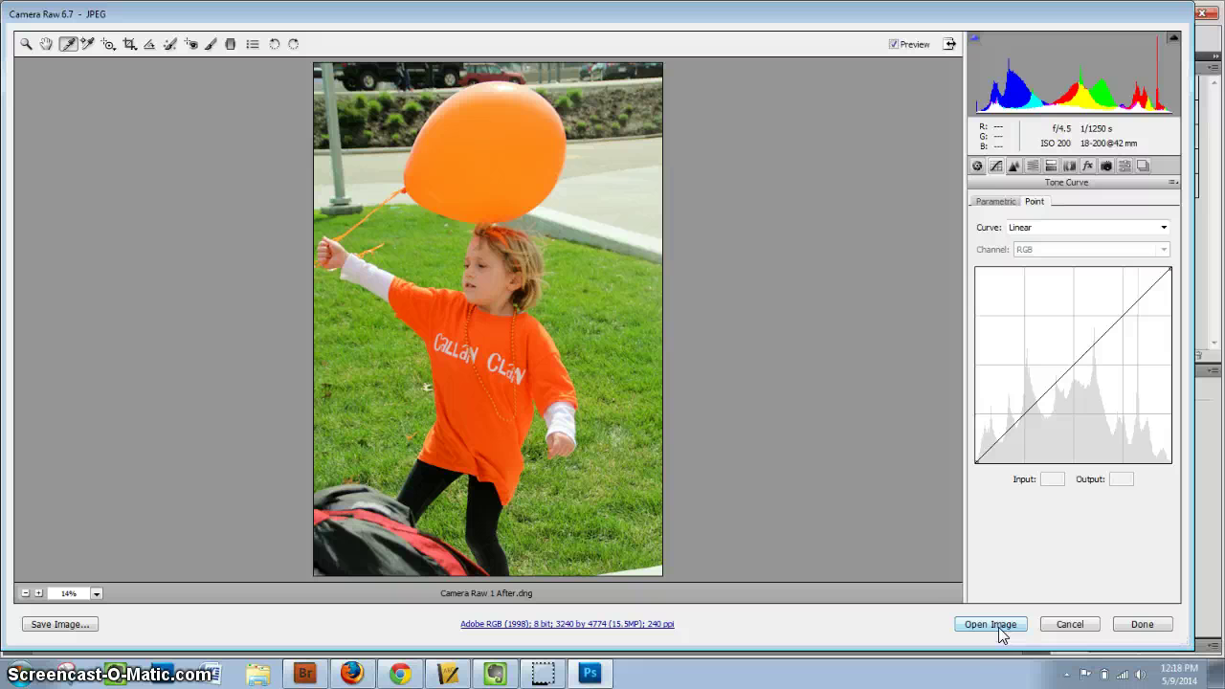
Save the Camera Raw adjustments without opening the image, and switch to Bridge to compare the before and after photos.
click(1141, 625)
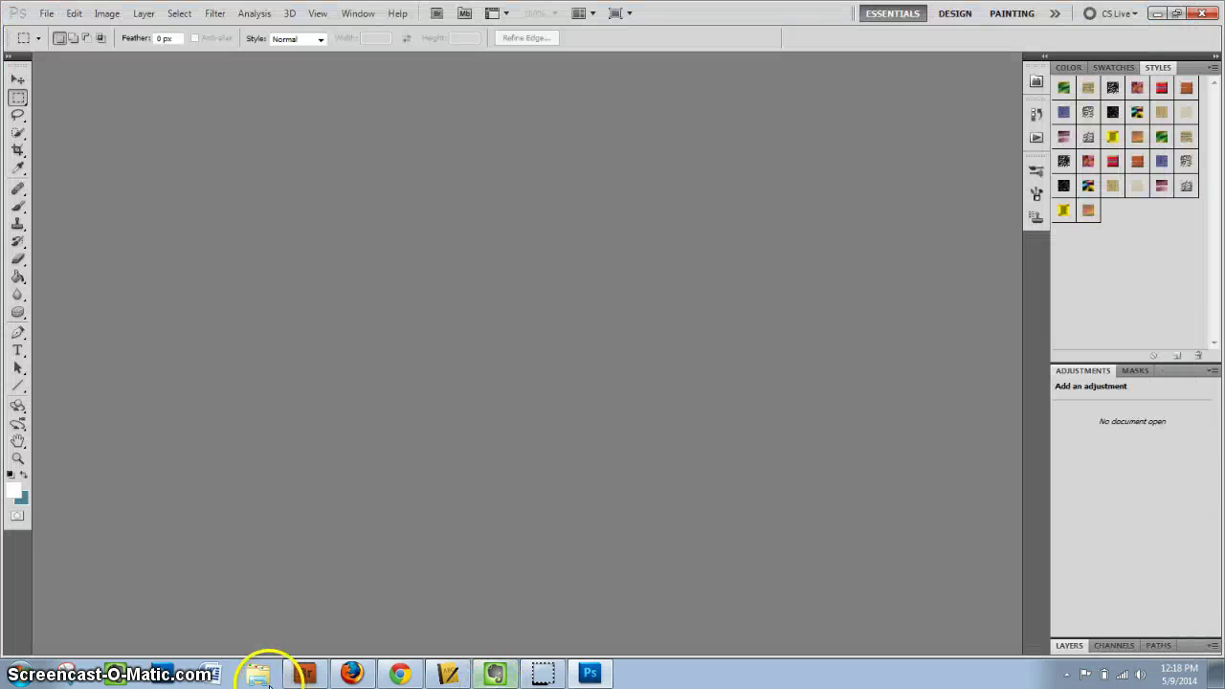
click(316, 674)
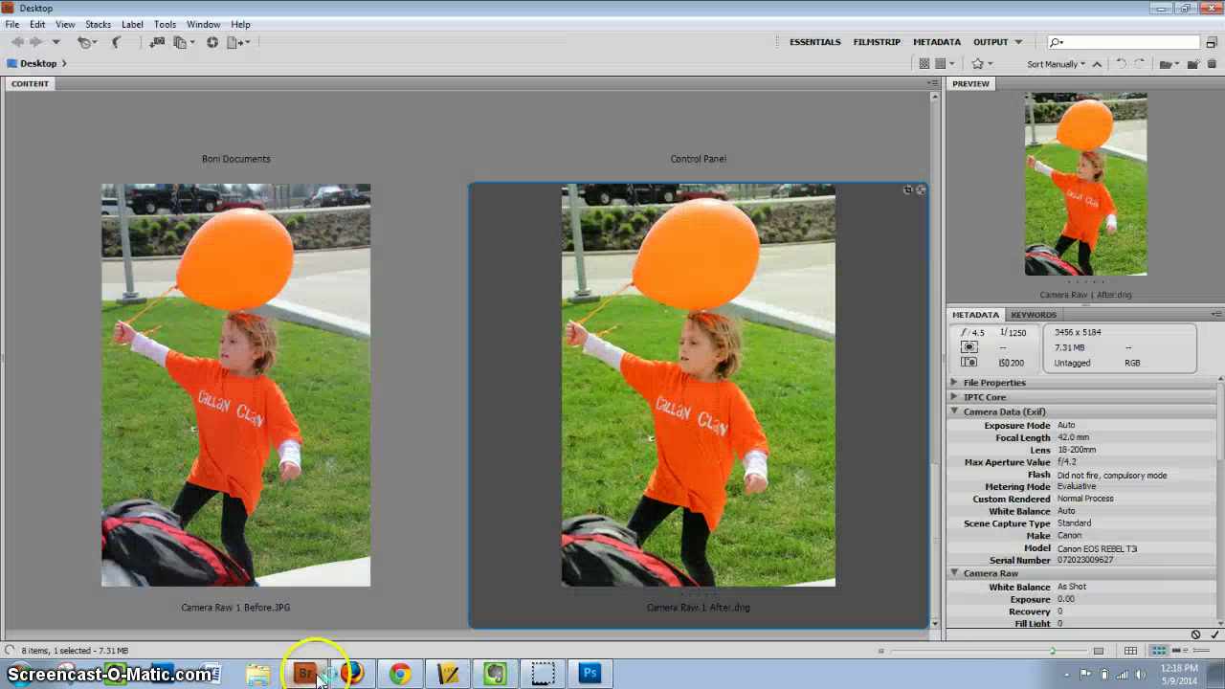